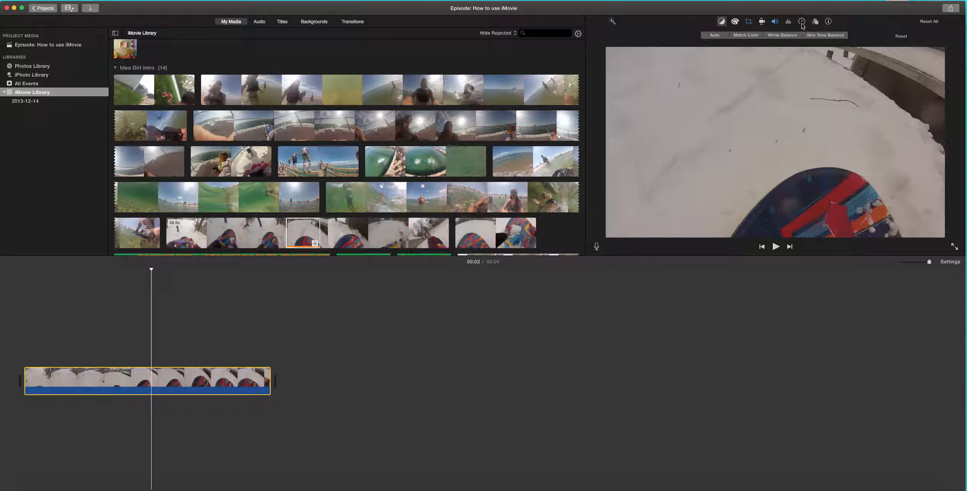
# Set the snowboarding clip's speed to Slow at 50% and play the slowed clip back
pyautogui.click(801, 22)
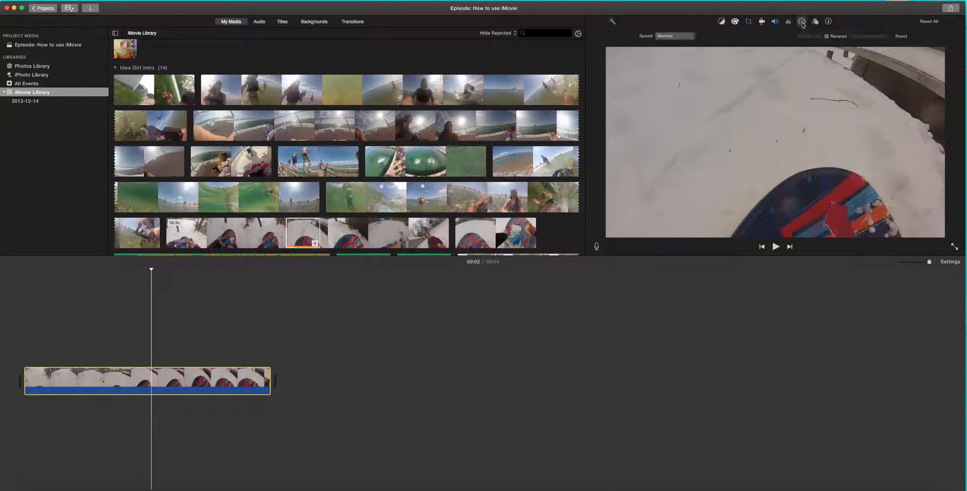
pyautogui.click(680, 37)
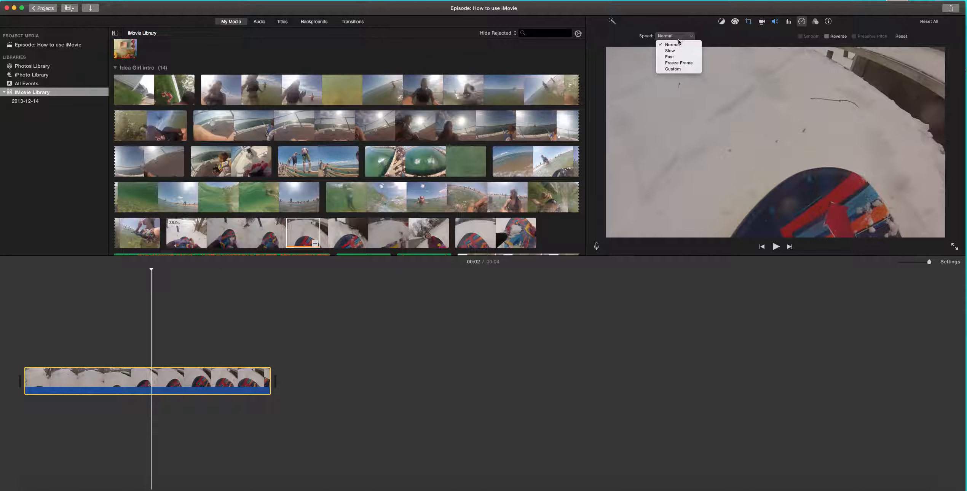
pyautogui.click(672, 53)
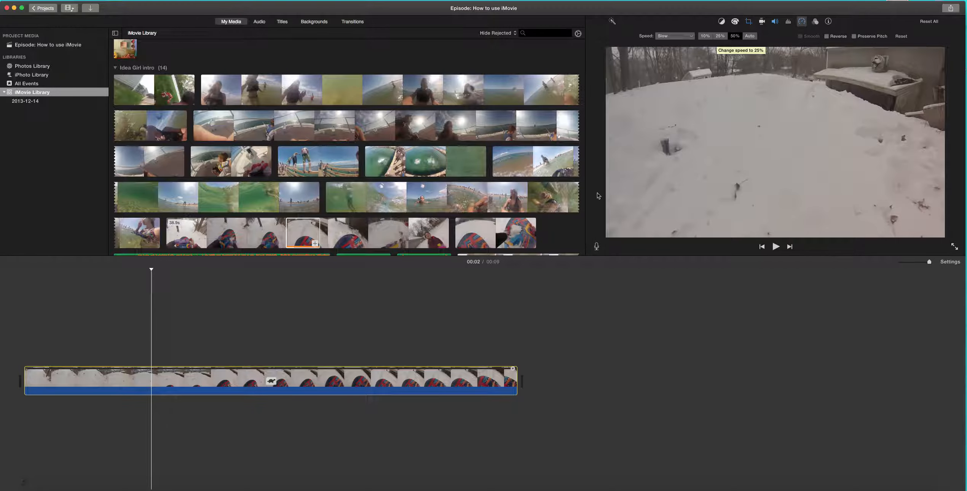
pyautogui.click(32, 406)
pyautogui.press('space')
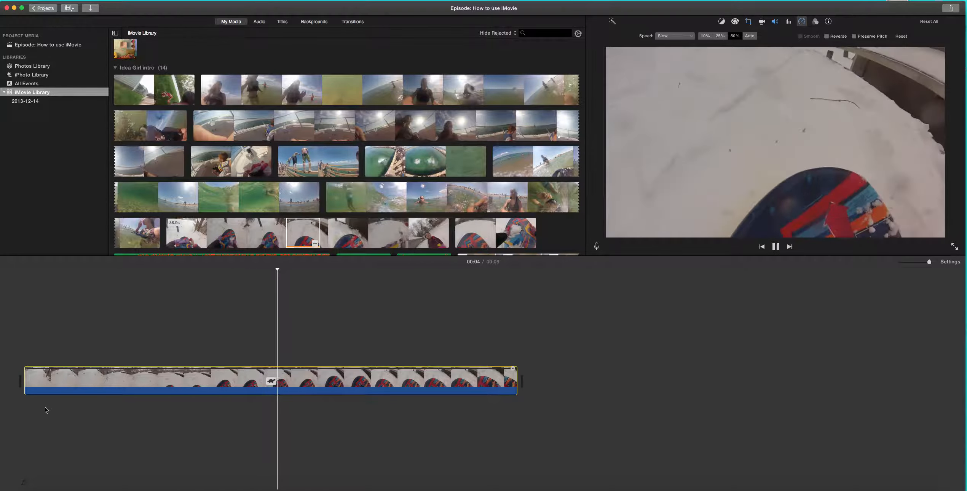
pyautogui.click(521, 424)
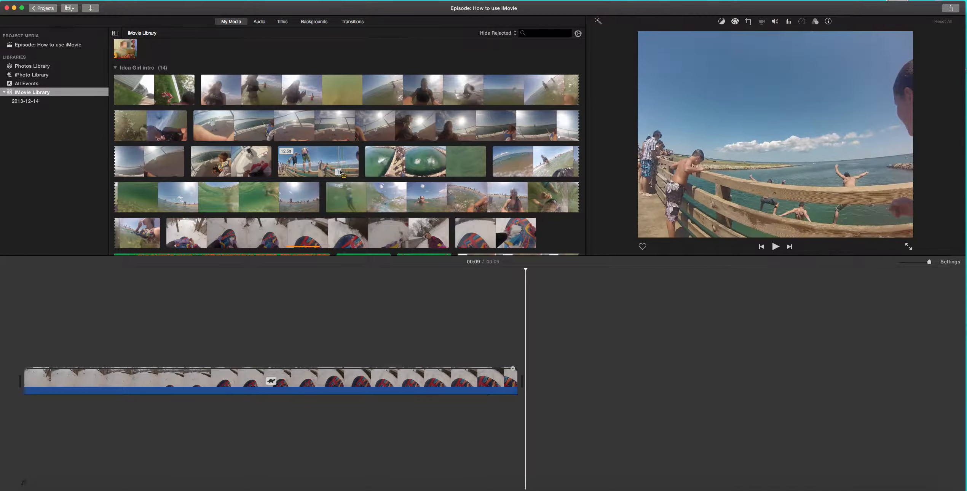
# Append the final 3.2 s of the pier-jumping clip after the snowboarding clip and extend its start slightly earlier
pyautogui.moveTo(338, 172); pyautogui.dragTo(361, 168)
pyautogui.click(353, 172)
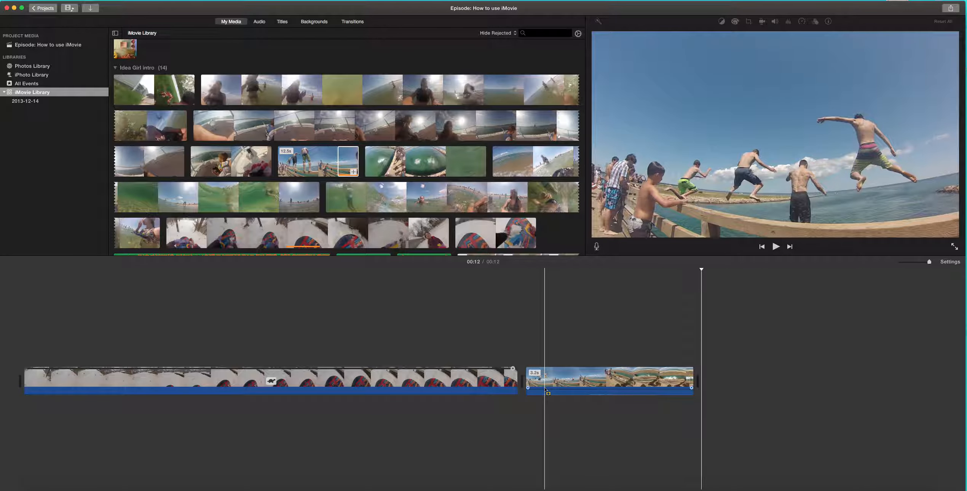
pyautogui.click(548, 394)
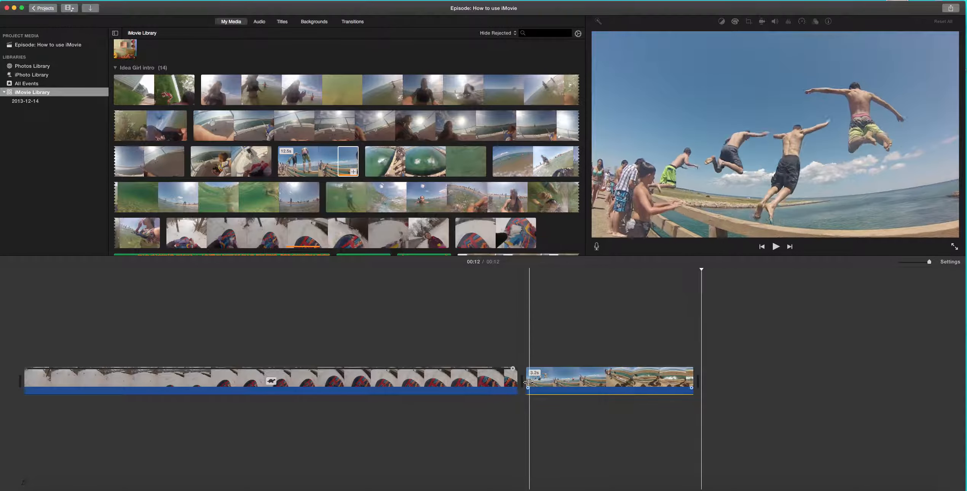
pyautogui.click(544, 382)
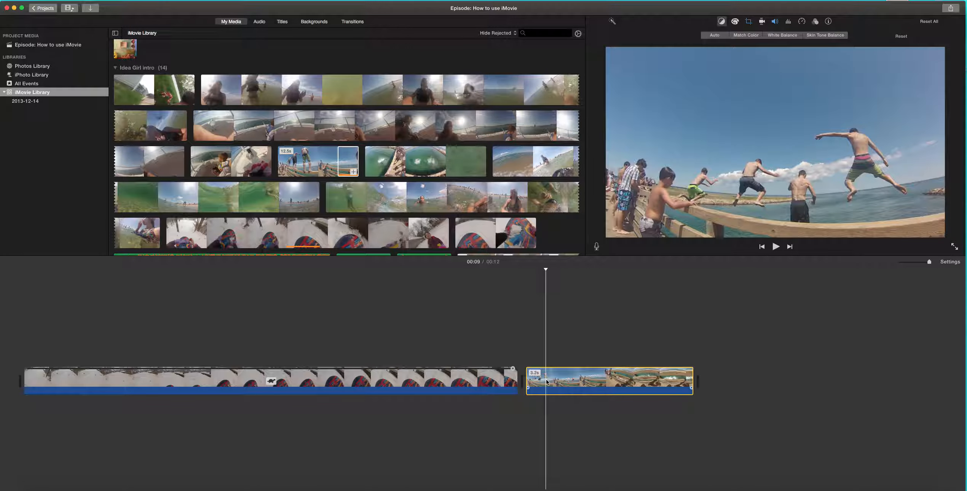
pyautogui.moveTo(527, 382); pyautogui.dragTo(513, 383)
pyautogui.click(518, 382)
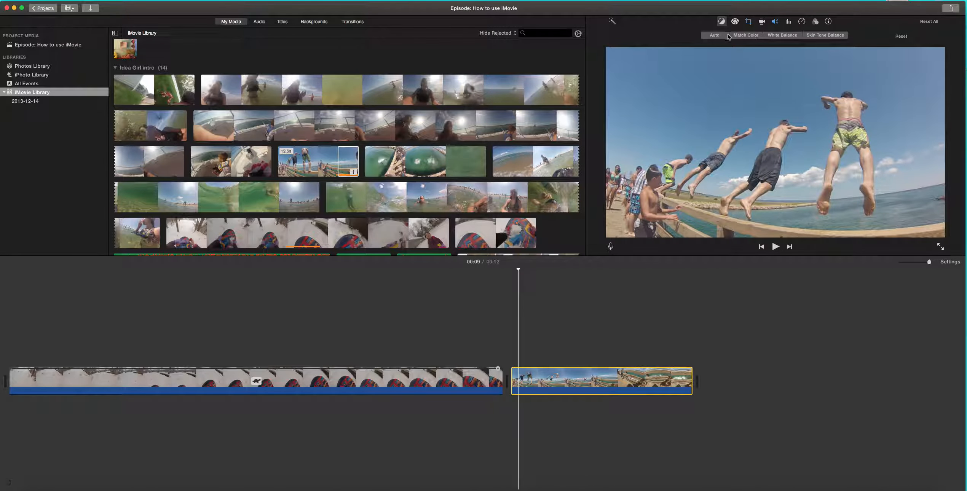
# Reverse the pier-jumping clip at Normal speed and play it back
pyautogui.click(802, 22)
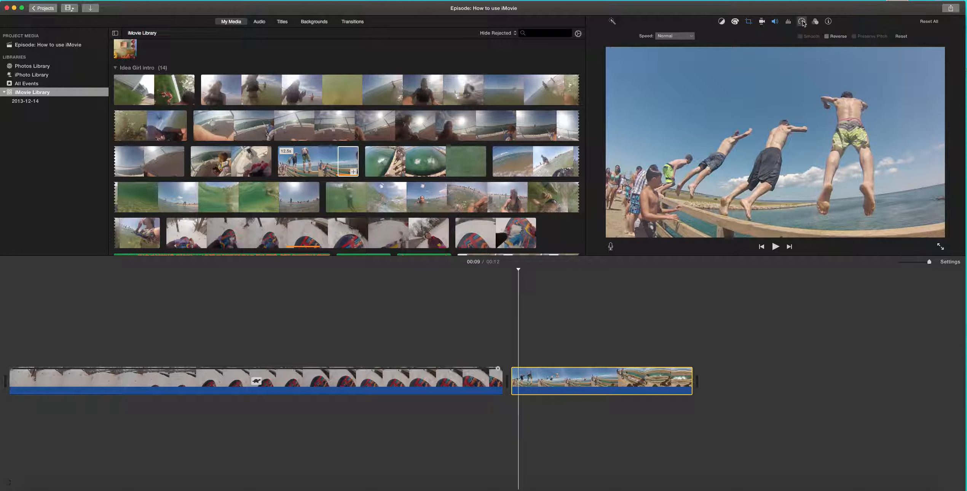
pyautogui.click(825, 36)
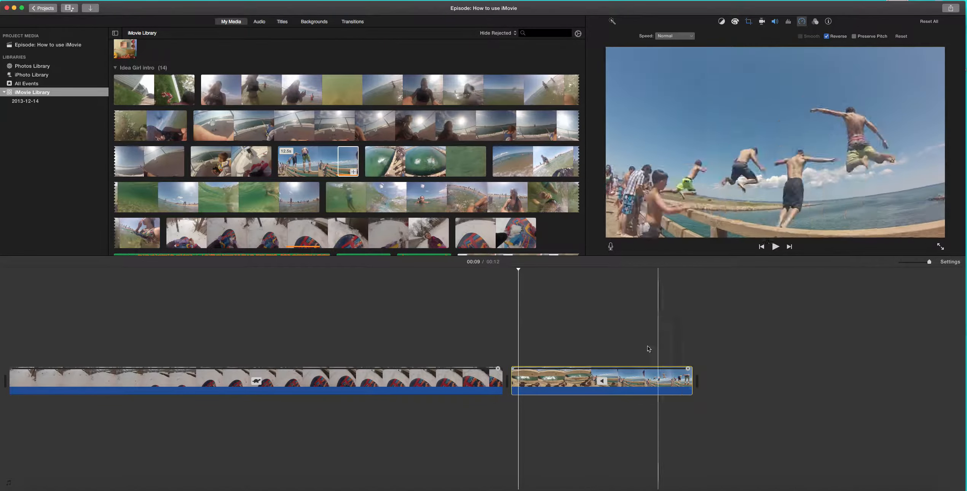
pyautogui.press('space')
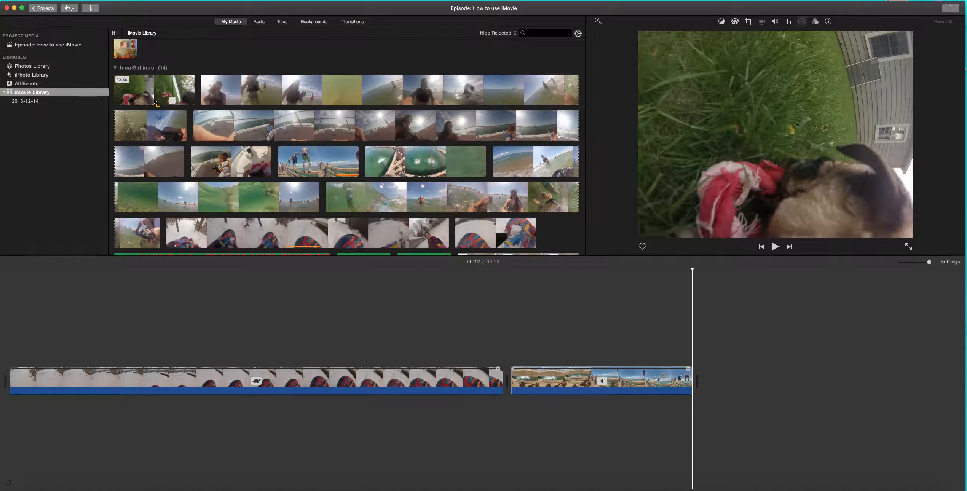
# Append a section of about 2.7 s from the dog-in-the-grass clip to the end of the timeline
pyautogui.moveTo(151, 101); pyautogui.dragTo(167, 101)
pyautogui.click(161, 100)
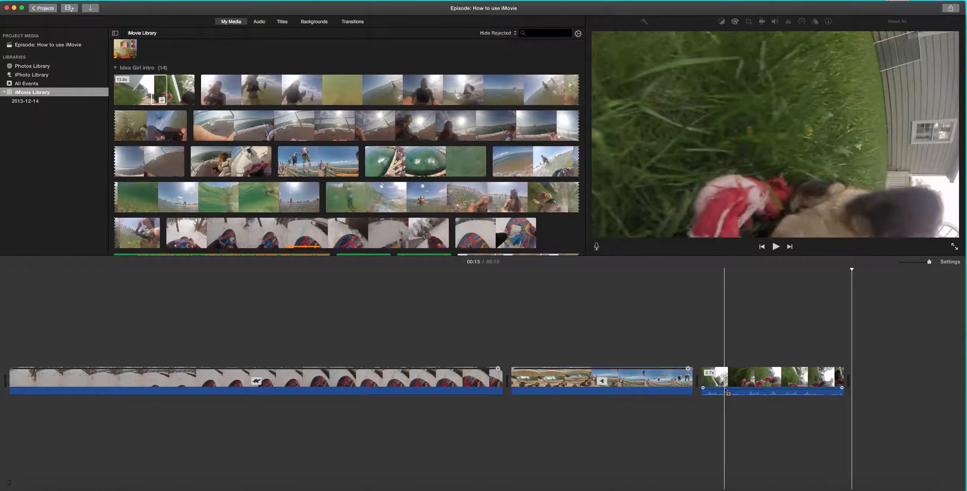
pyautogui.moveTo(724, 388); pyautogui.dragTo(724, 402)
pyautogui.hscroll(3, 716, 380)
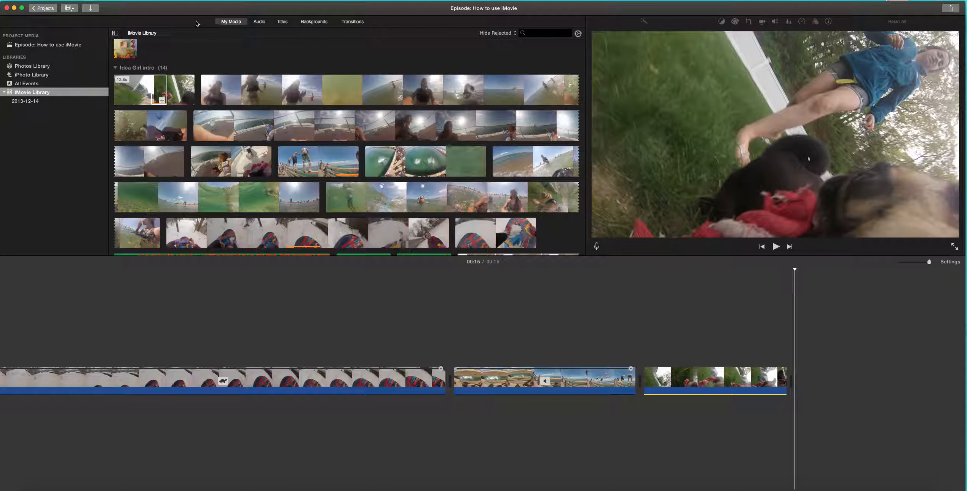
# Add the plain White background to the end of the timeline, after the dog clip
pyautogui.click(314, 22)
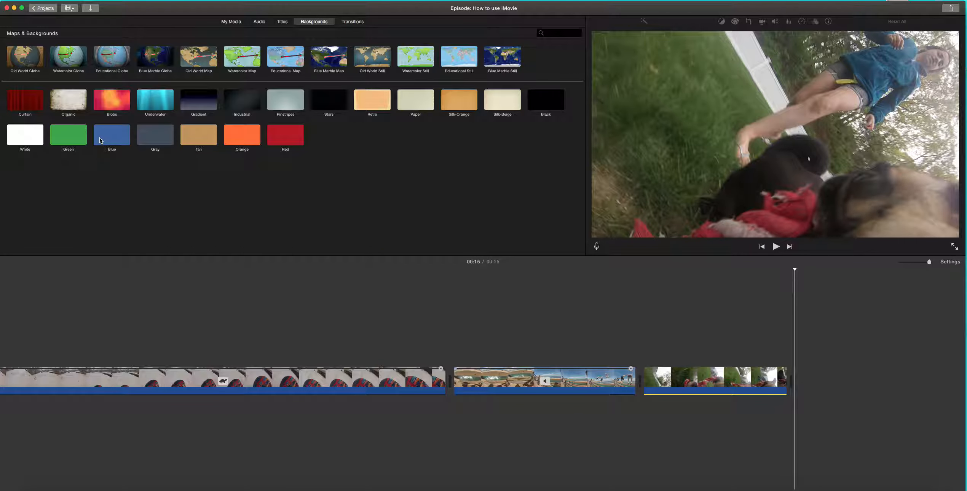
pyautogui.moveTo(29, 142); pyautogui.dragTo(808, 376)
pyautogui.hscroll(10, 808, 376)
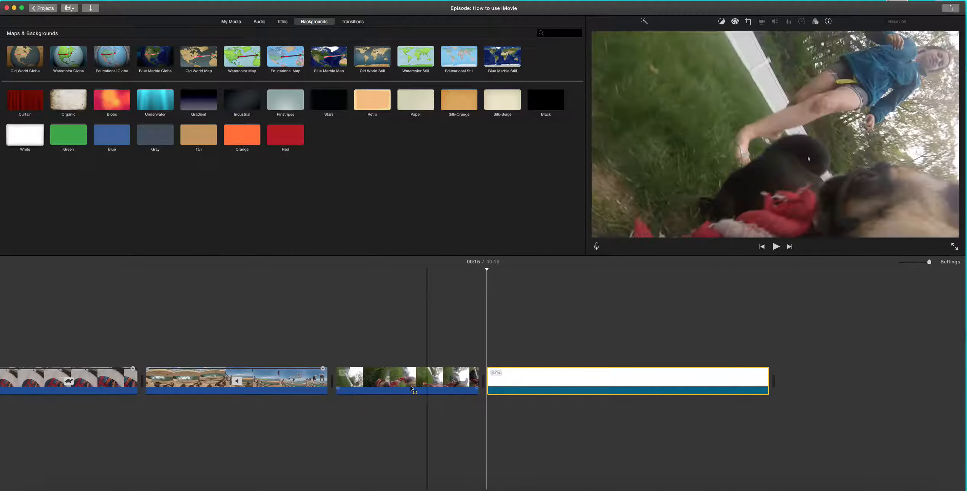
# Place the dog clip above the white background as an overlay and trim the background to about the clip's length
pyautogui.moveTo(378, 379)
pyautogui.mouseDown()
pyautogui.moveTo(380, 323)
pyautogui.moveTo(379, 364)
pyautogui.mouseUp()
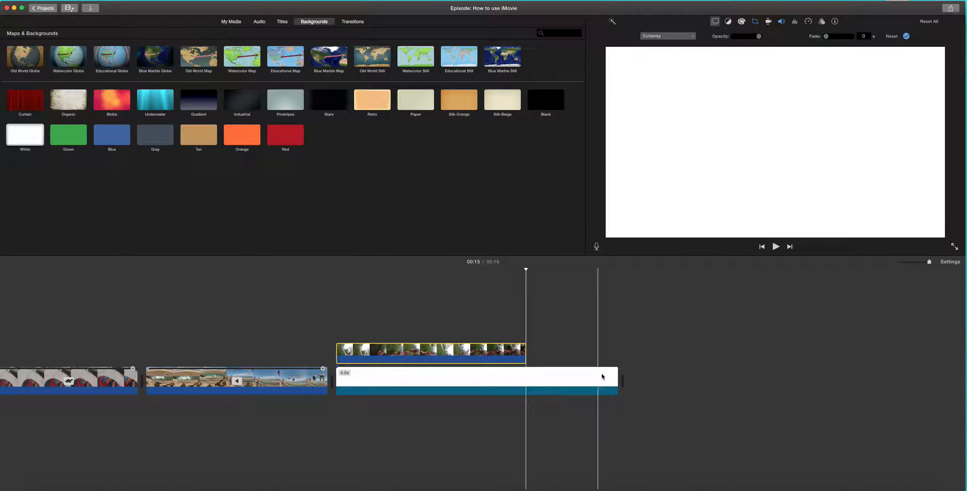
pyautogui.moveTo(615, 375); pyautogui.dragTo(523, 378)
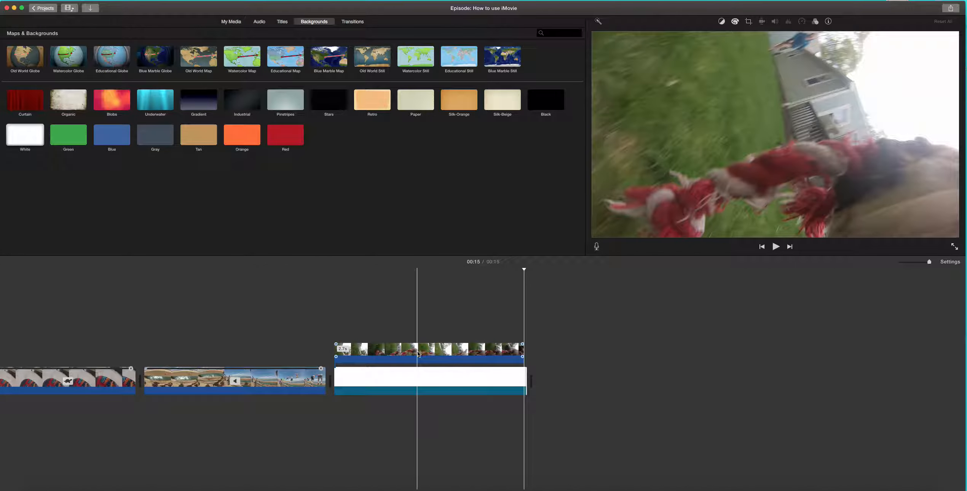
# Try the Green/Blue Screen overlay on the dog clip and raise the lower-left crop corner slightly
pyautogui.click(384, 350)
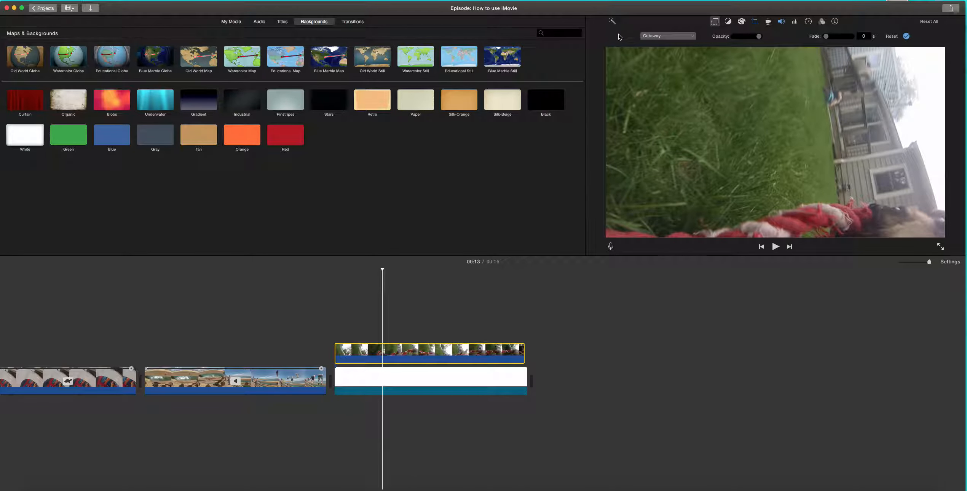
pyautogui.click(660, 37)
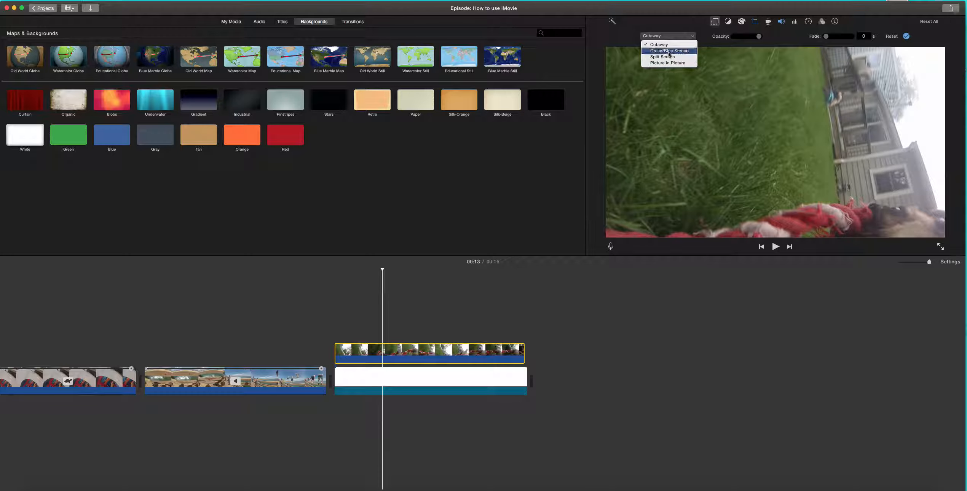
pyautogui.click(669, 50)
pyautogui.moveTo(606, 236); pyautogui.dragTo(606, 213)
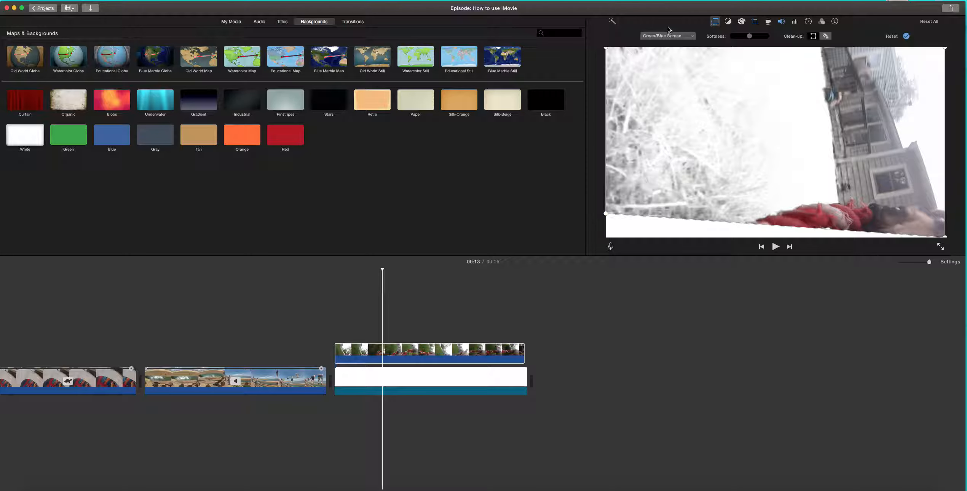
# Try the Split Screen overlay on the dog clip and view its position options
pyautogui.click(664, 35)
pyautogui.click(664, 59)
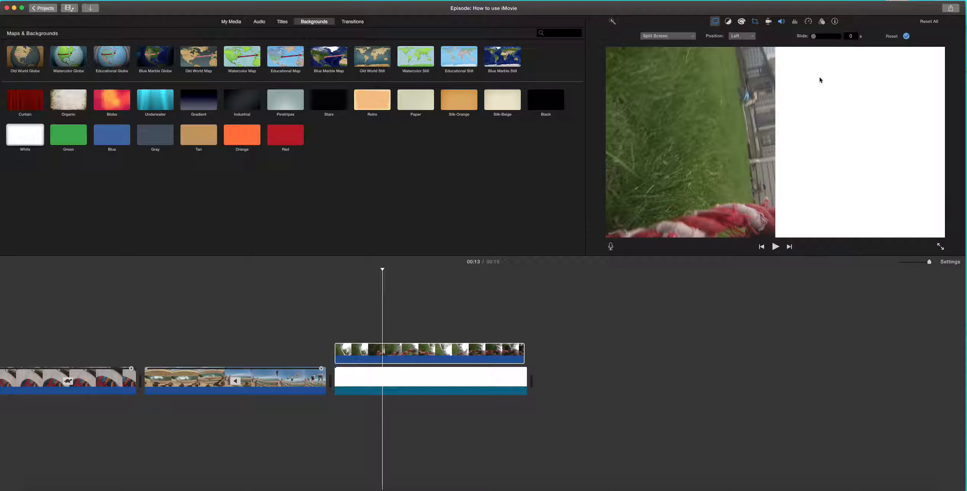
pyautogui.click(740, 36)
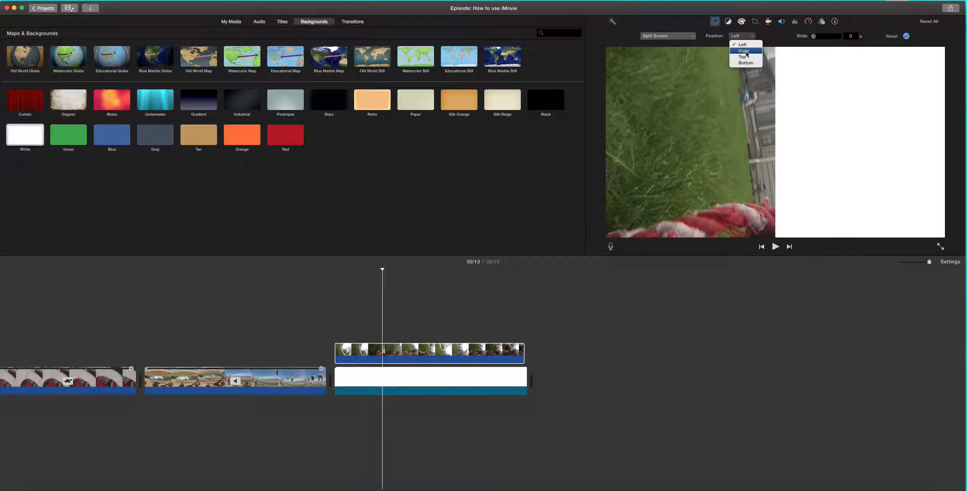
# Switch the dog clip's overlay to Picture in Picture, enlarging and centering it with a white margin all around
pyautogui.click(669, 38)
pyautogui.click(670, 39)
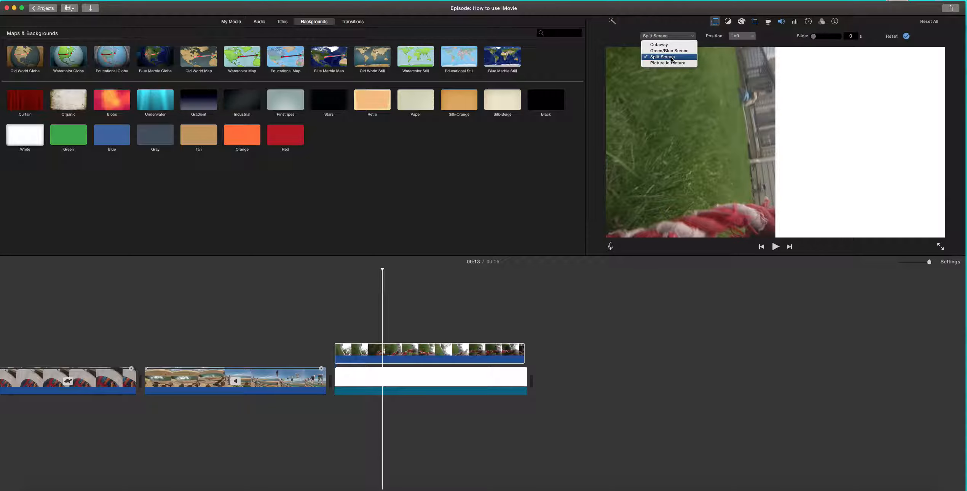
pyautogui.click(671, 64)
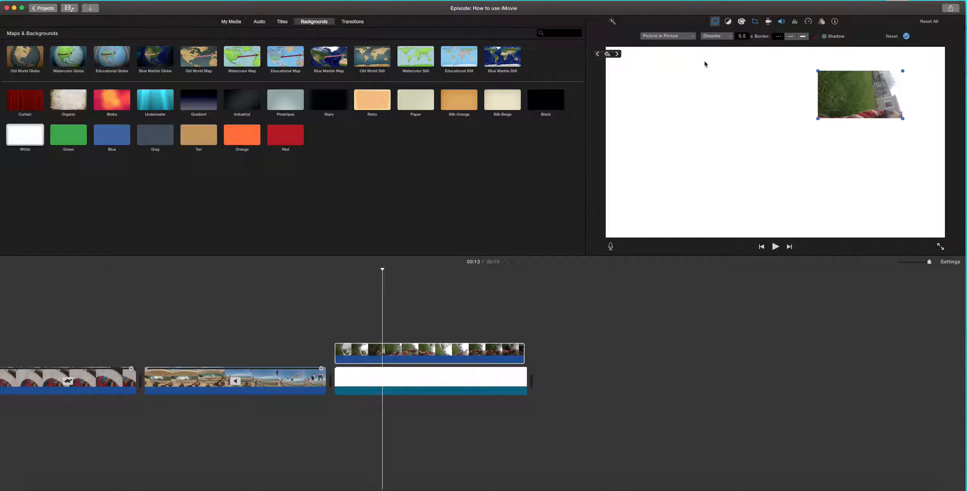
pyautogui.moveTo(859, 95); pyautogui.dragTo(765, 129)
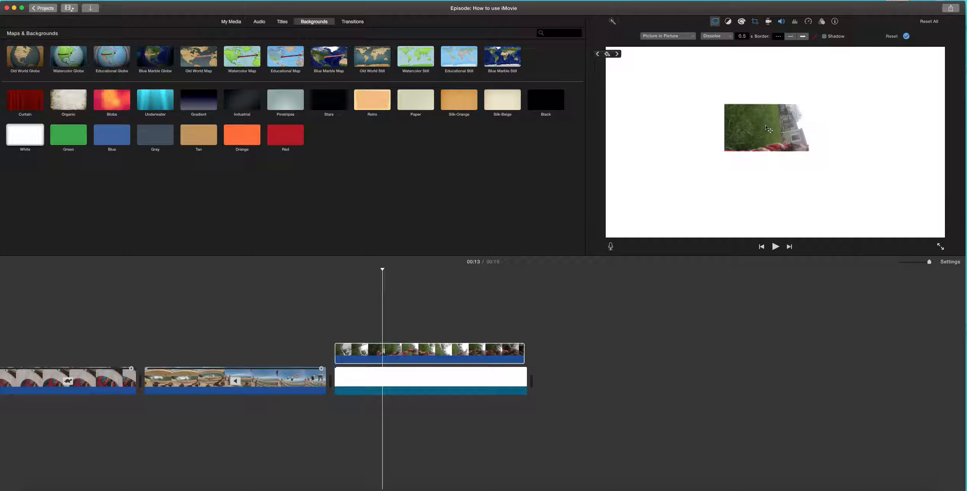
pyautogui.moveTo(723, 105); pyautogui.dragTo(631, 53)
pyautogui.moveTo(691, 118); pyautogui.dragTo(730, 140)
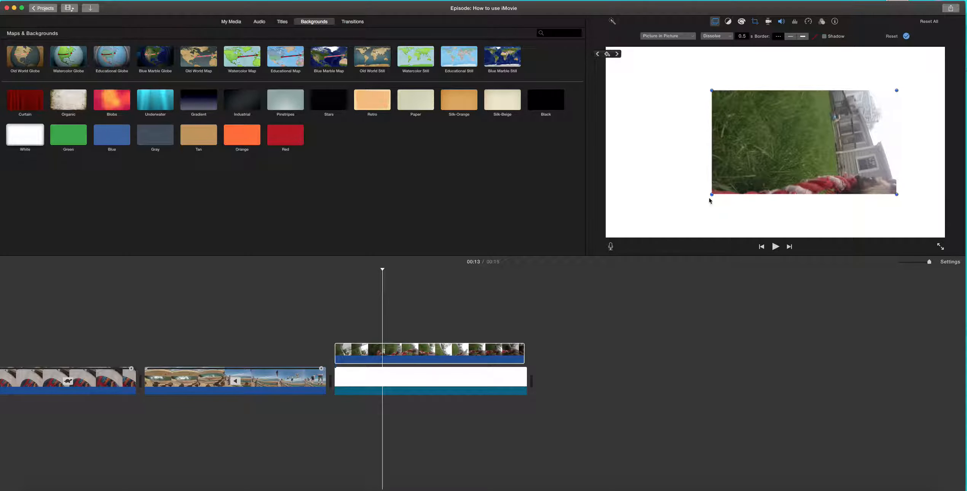
pyautogui.moveTo(712, 195); pyautogui.dragTo(651, 226)
pyautogui.moveTo(740, 173); pyautogui.dragTo(738, 154)
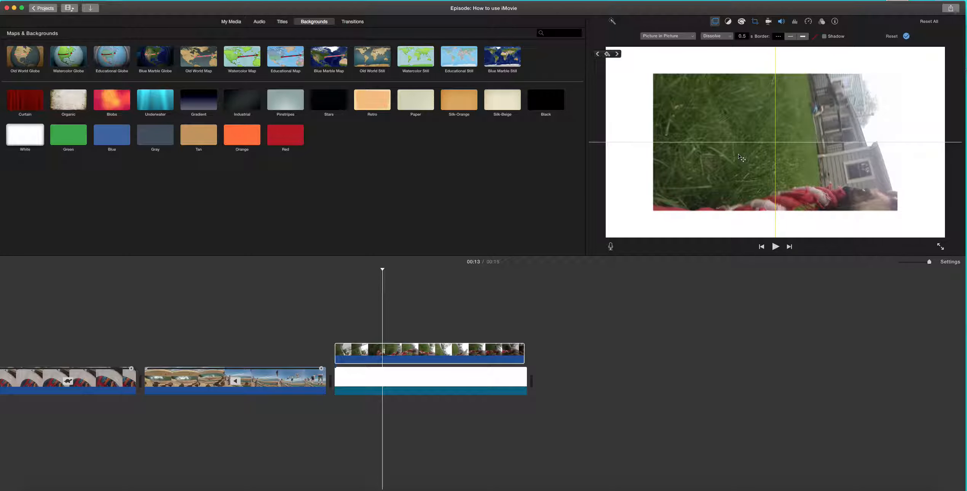
pyautogui.moveTo(740, 158); pyautogui.dragTo(748, 156)
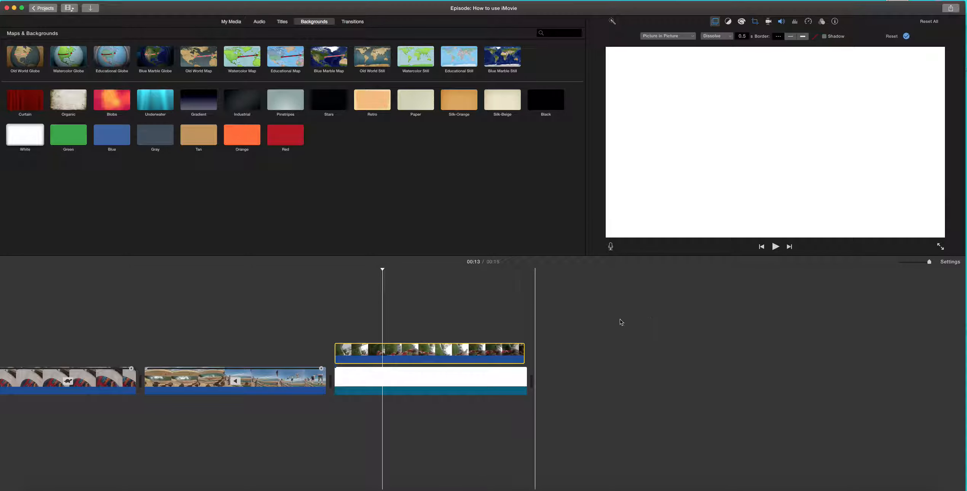
# Play back the picture-in-picture section at the end of the timeline
pyautogui.click(552, 334)
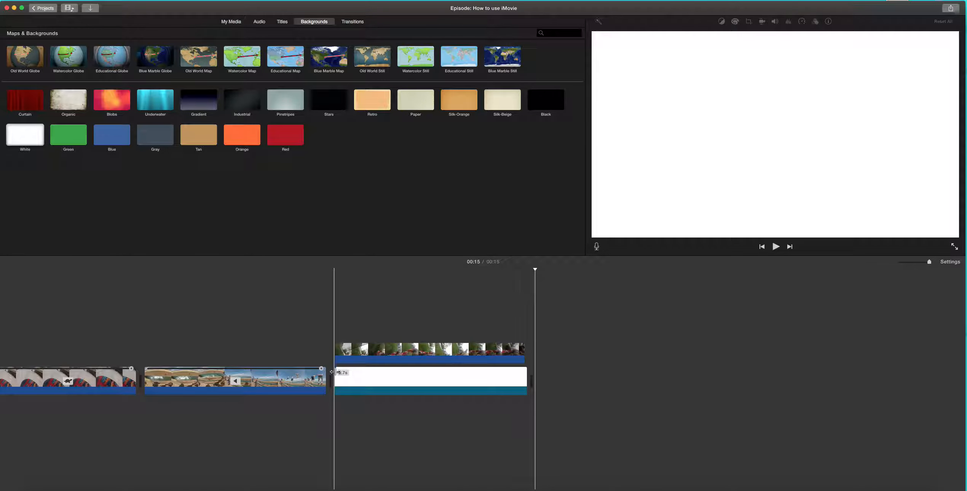
pyautogui.press('space')
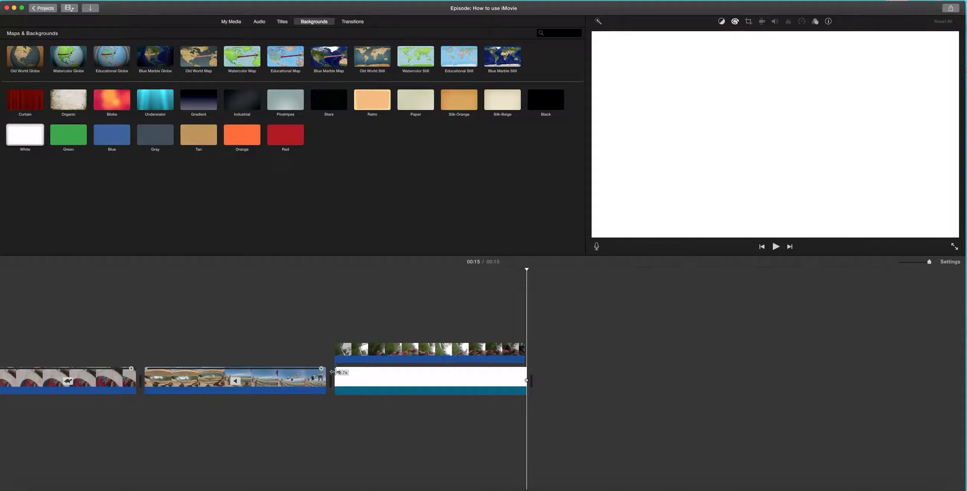
pyautogui.press('space')
pyautogui.press('space')
pyautogui.hscroll(10, 336, 373)
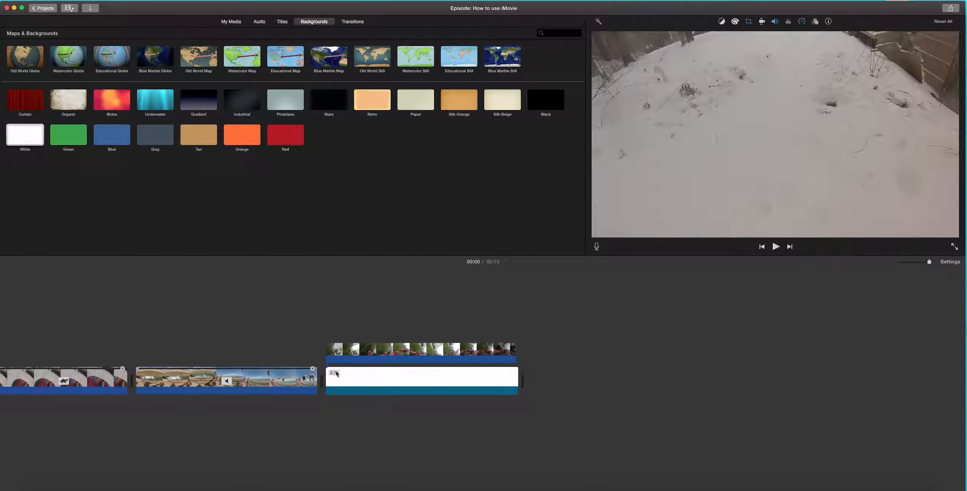
pyautogui.click(535, 412)
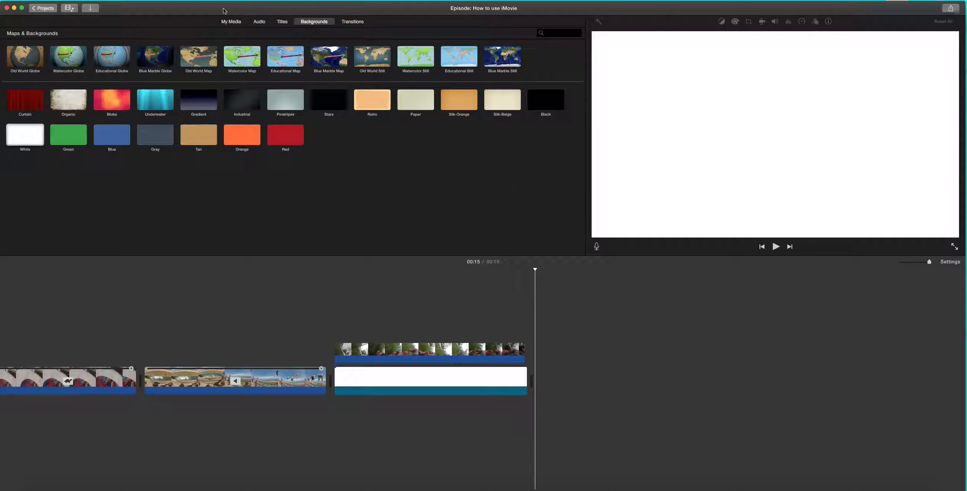
# Append an about 4.8-second section of the long snowboarding clip from the library to the end of the timeline
pyautogui.click(220, 21)
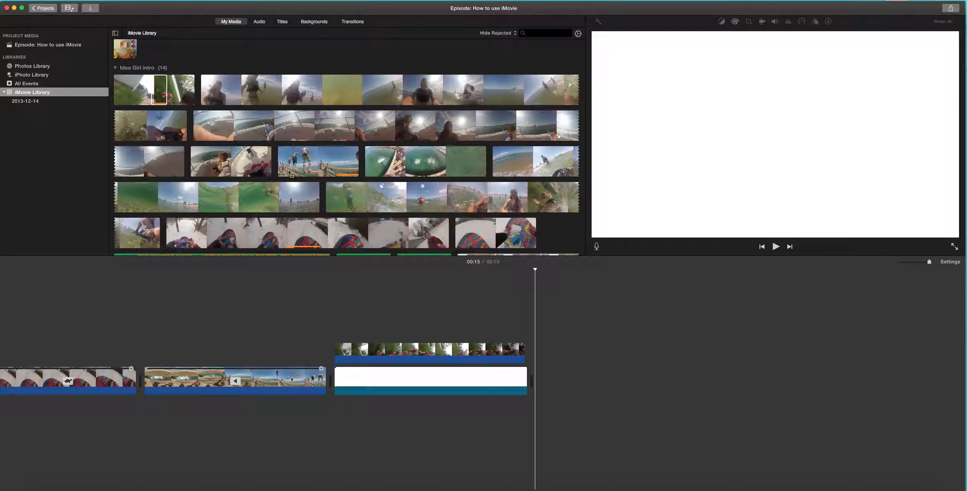
pyautogui.scroll(-2, 289, 173)
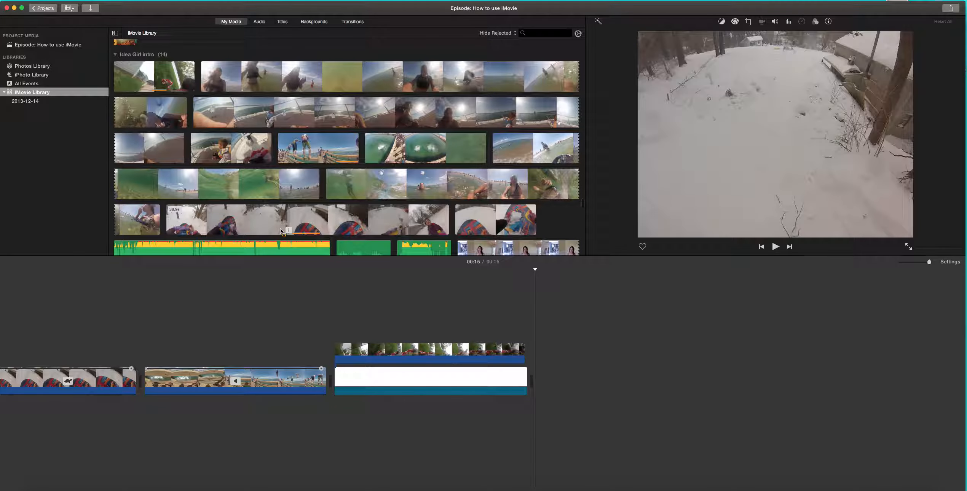
pyautogui.click(287, 230)
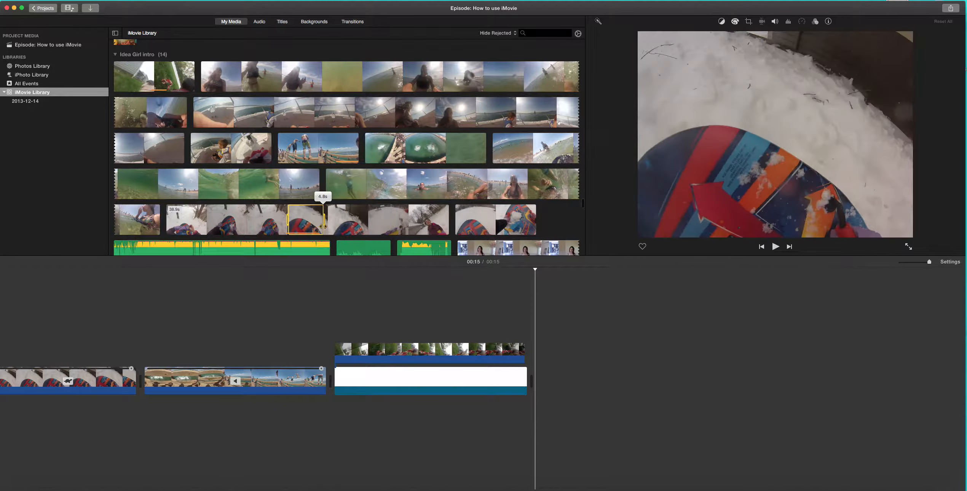
pyautogui.click(318, 231)
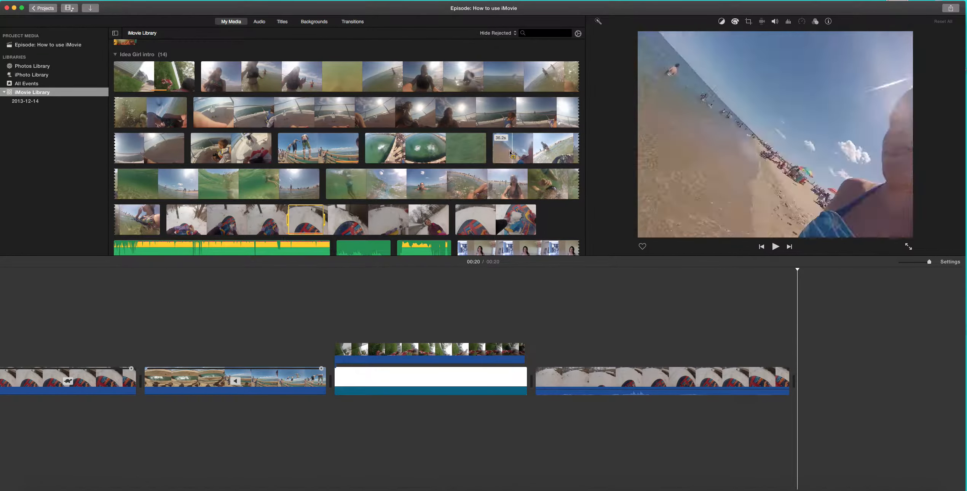
# Append an about 3.5-second section of the pier-jumping clip and lower the volume of both newly added clips to 0%
pyautogui.scroll(-1, 457, 171)
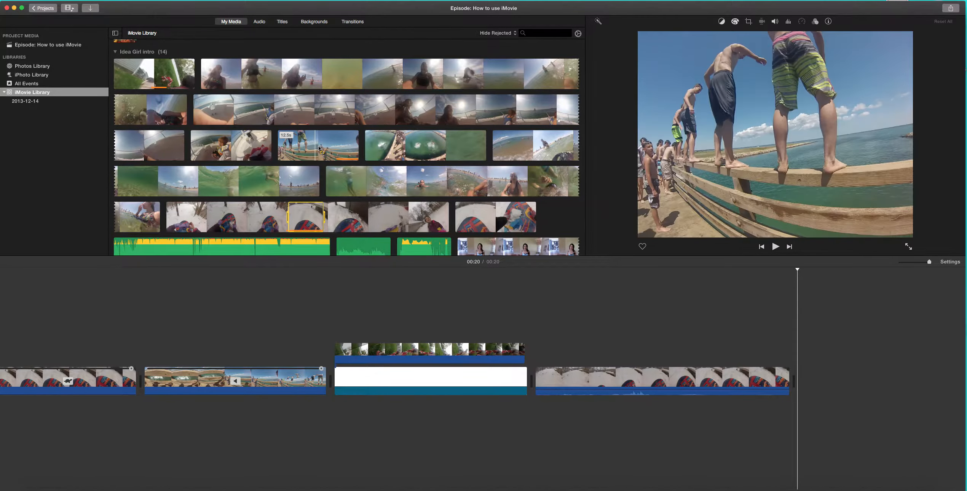
pyautogui.click(334, 146)
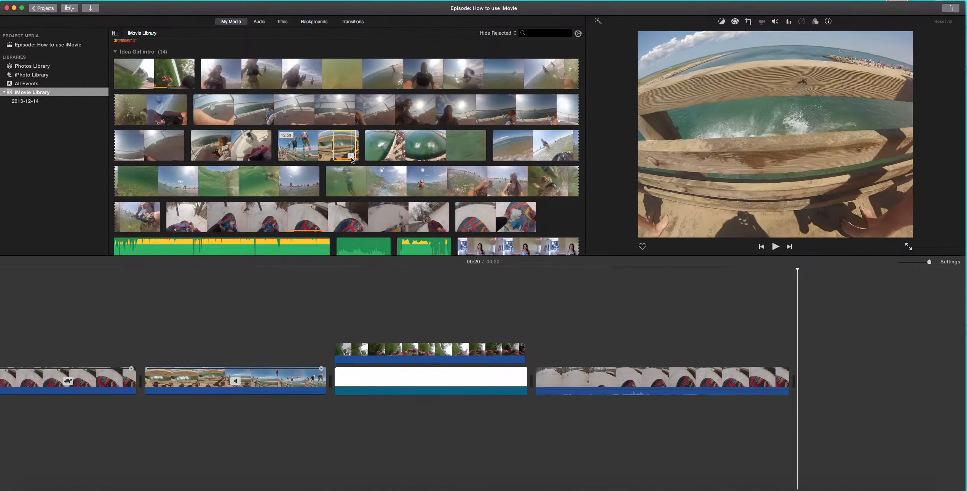
pyautogui.click(350, 156)
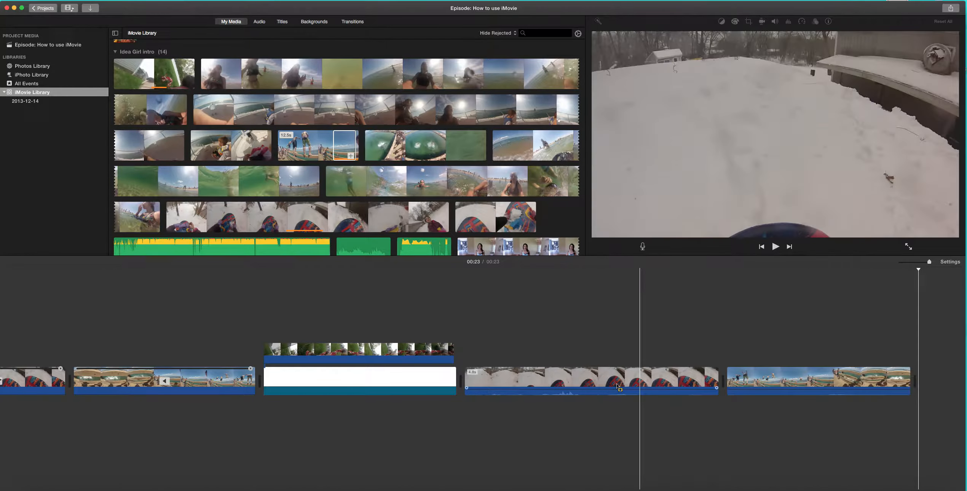
pyautogui.moveTo(607, 390); pyautogui.dragTo(606, 400)
pyautogui.click(744, 385)
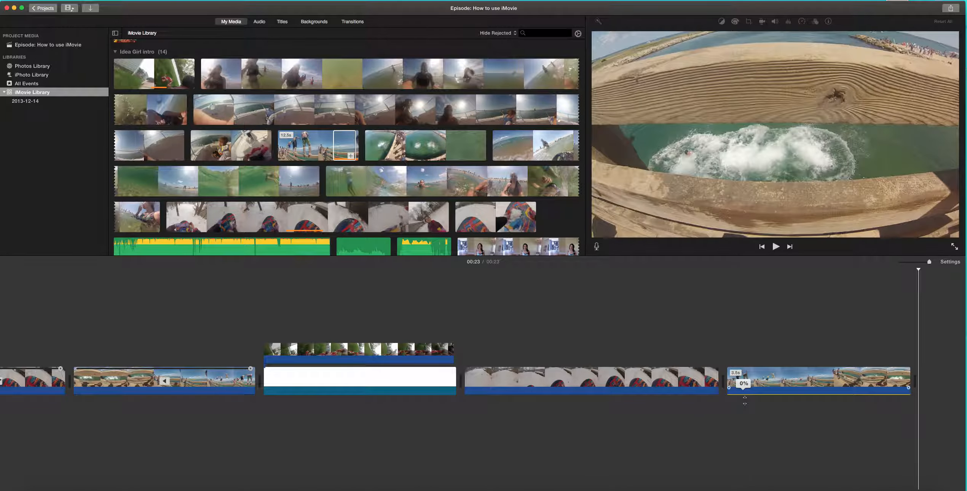
# Place the new pier-jumping clip above the last snowboarding clip, aligned with its start, and extend it to about 3.7 seconds
pyautogui.click(750, 381)
pyautogui.click(783, 380)
pyautogui.moveTo(774, 380); pyautogui.dragTo(466, 356)
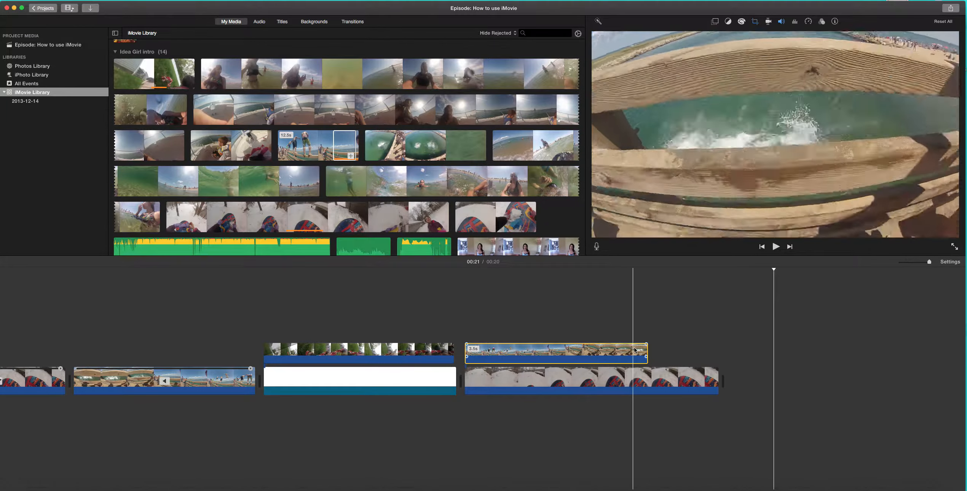
pyautogui.moveTo(647, 351)
pyautogui.mouseDown()
pyautogui.moveTo(677, 350)
pyautogui.moveTo(662, 350)
pyautogui.mouseUp()
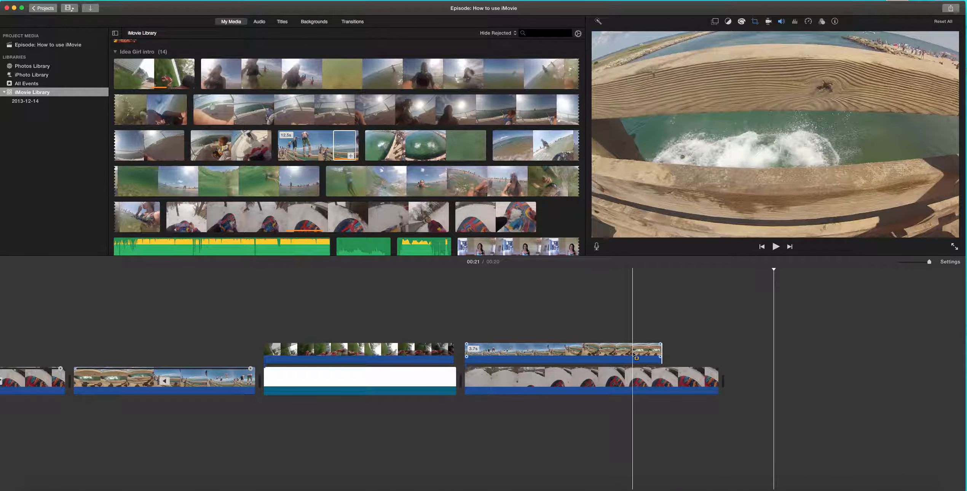
# Set the pier-jumping overlay to Picture in Picture, in the frame's upper-left corner at a little under half the frame width
pyautogui.click(532, 354)
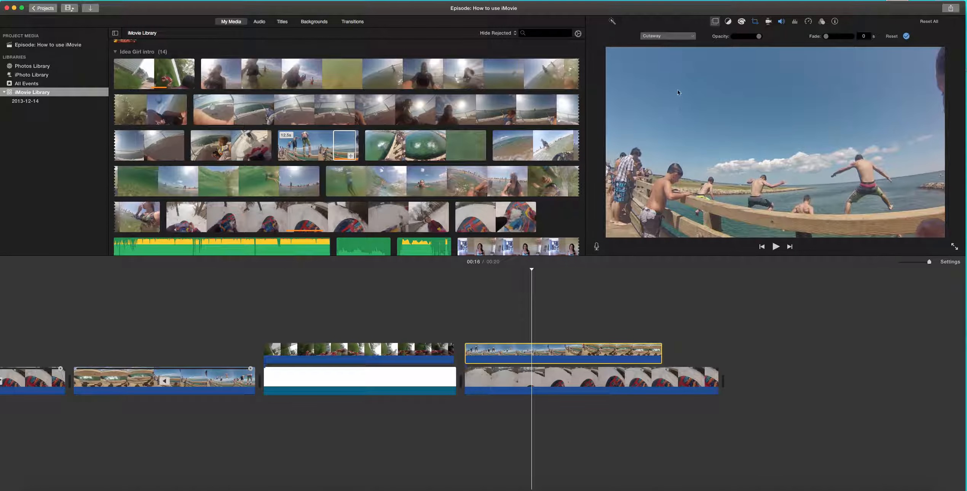
pyautogui.click(691, 37)
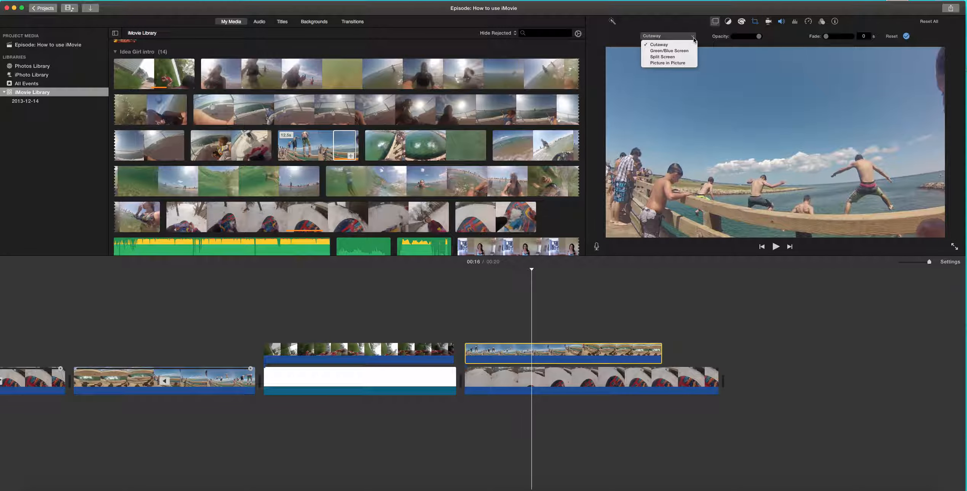
pyautogui.click(679, 64)
pyautogui.moveTo(825, 103); pyautogui.dragTo(657, 93)
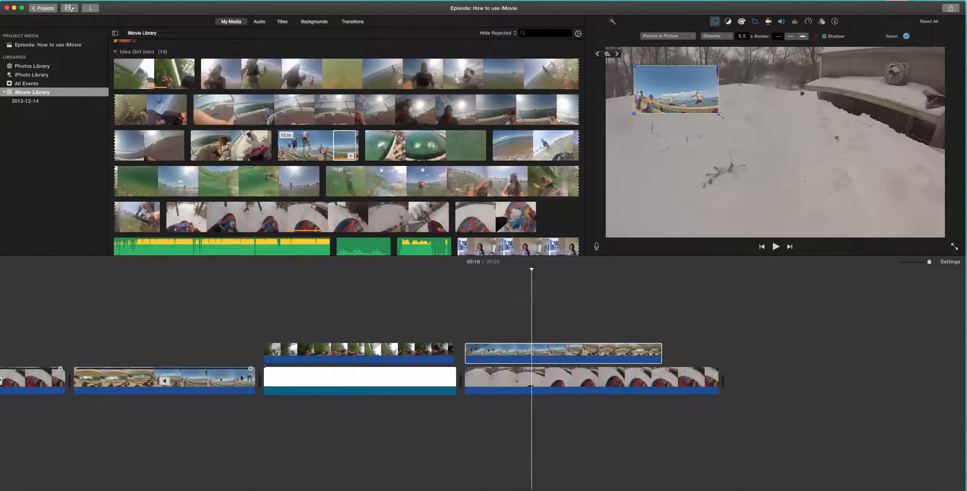
pyautogui.moveTo(718, 114); pyautogui.dragTo(739, 143)
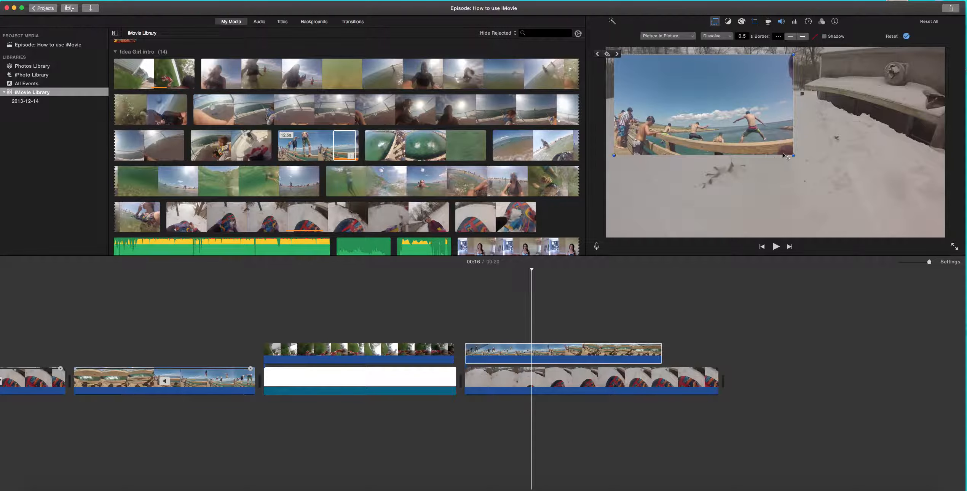
pyautogui.moveTo(794, 155); pyautogui.dragTo(760, 131)
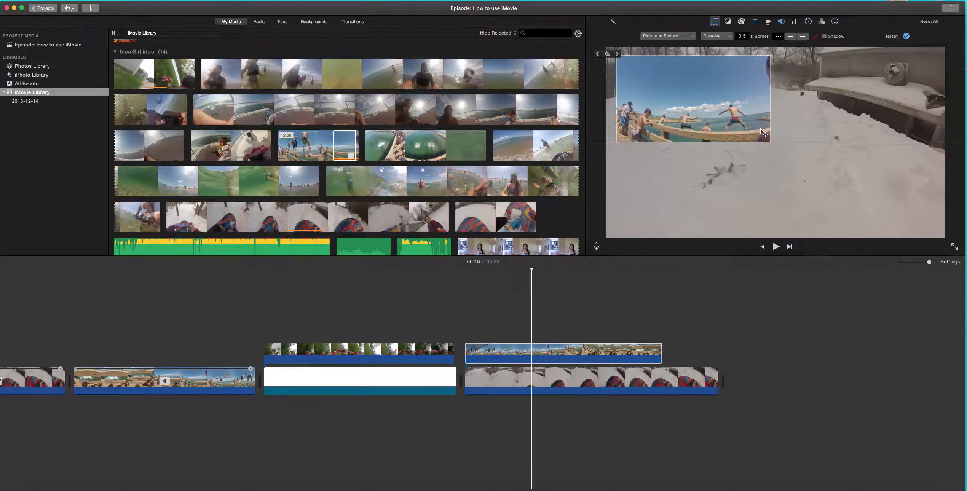
# Give the picture-in-picture overlay the thickest border and color it light cyan
pyautogui.click(802, 38)
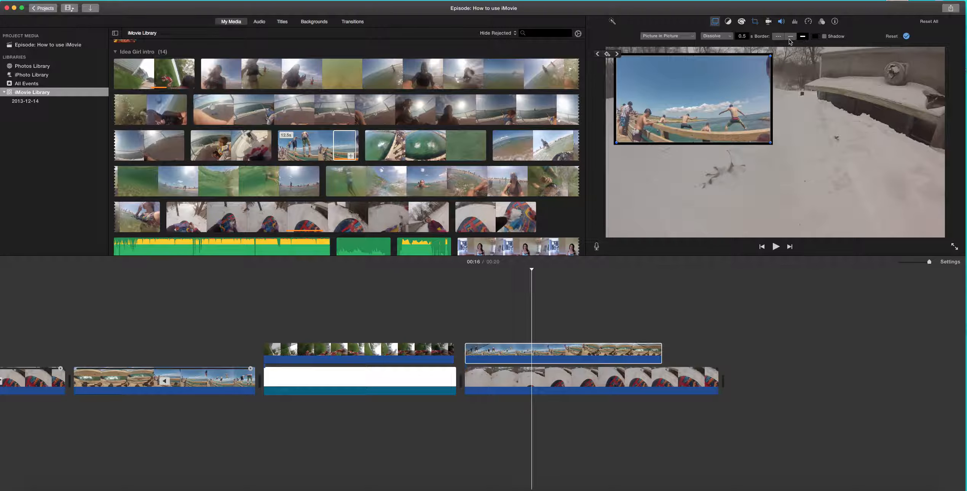
pyautogui.click(815, 36)
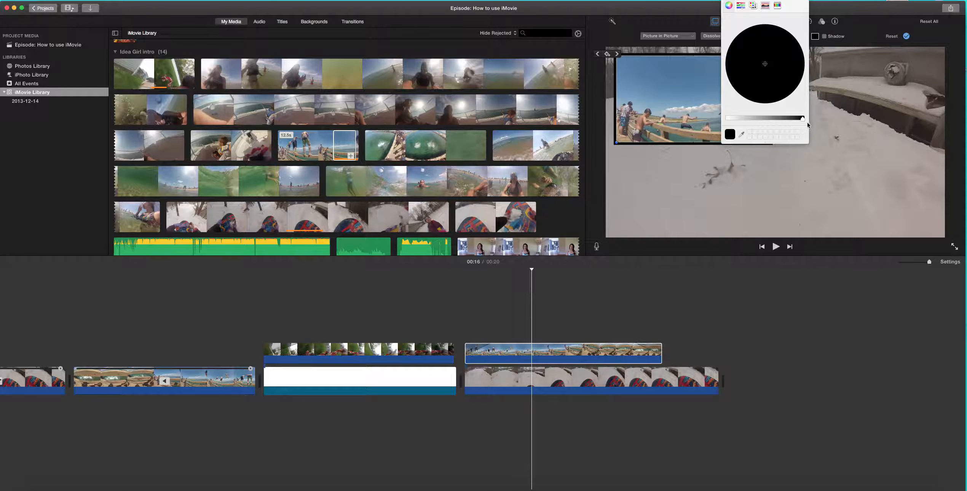
pyautogui.moveTo(801, 118); pyautogui.dragTo(703, 117)
pyautogui.moveTo(764, 68); pyautogui.dragTo(735, 68)
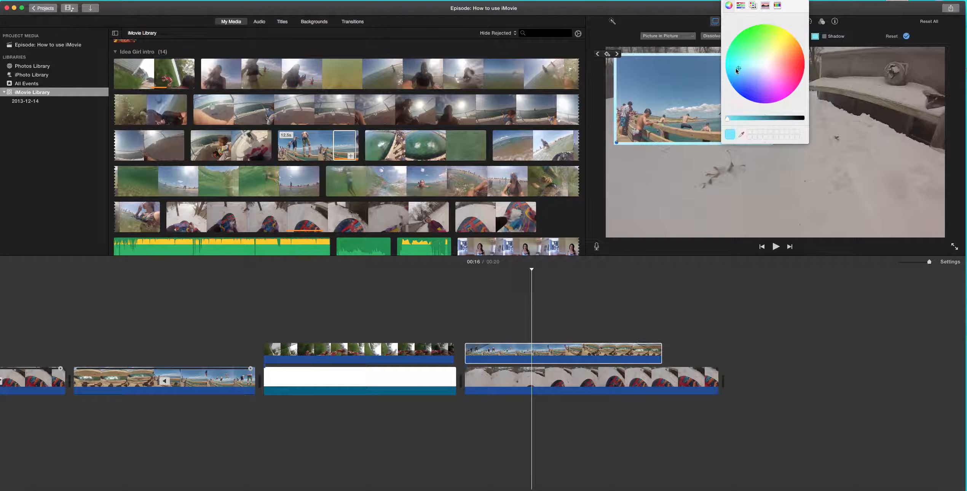
pyautogui.click(726, 0)
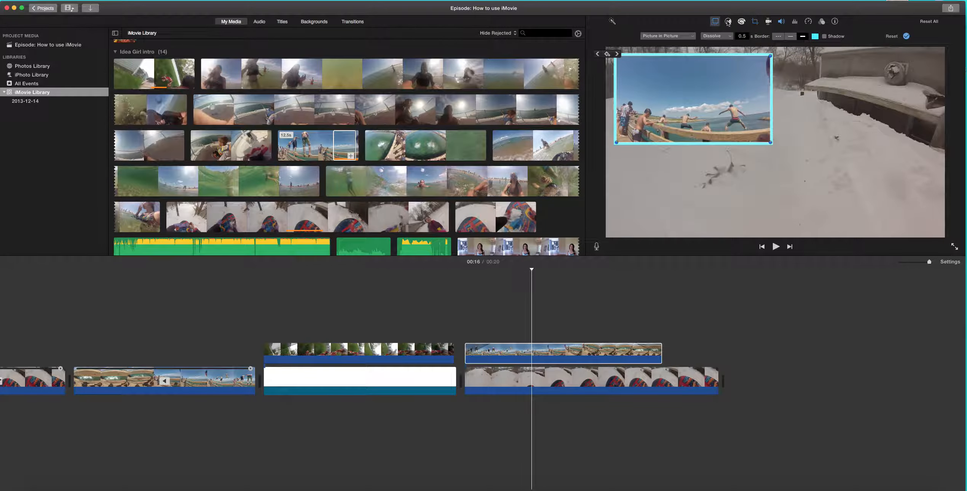
# Try the Swap transition on the picture-in-picture overlay, play it back, and return to near the overlay's start
pyautogui.click(717, 36)
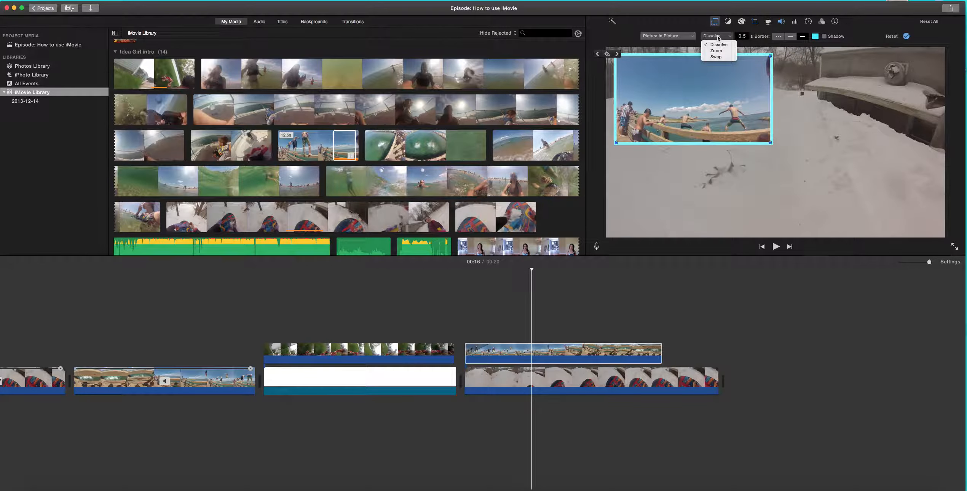
pyautogui.click(715, 57)
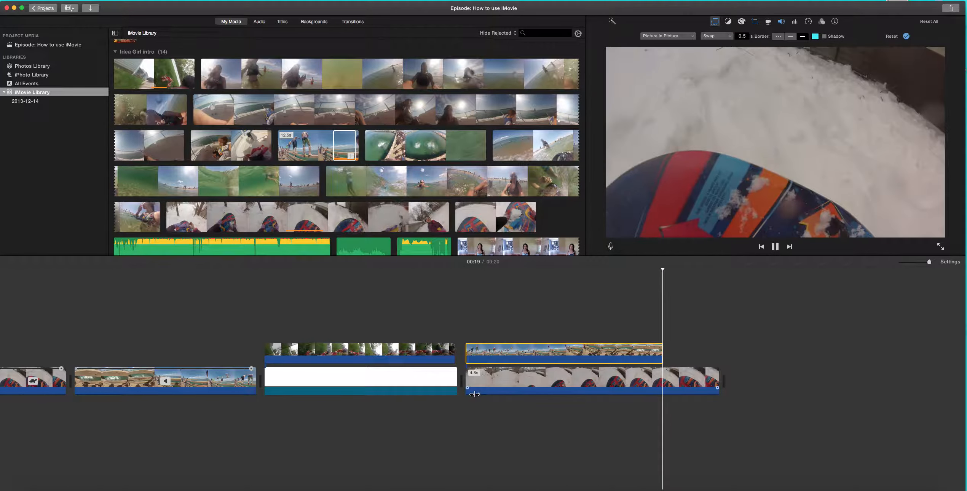
pyautogui.press('space')
pyautogui.click(474, 407)
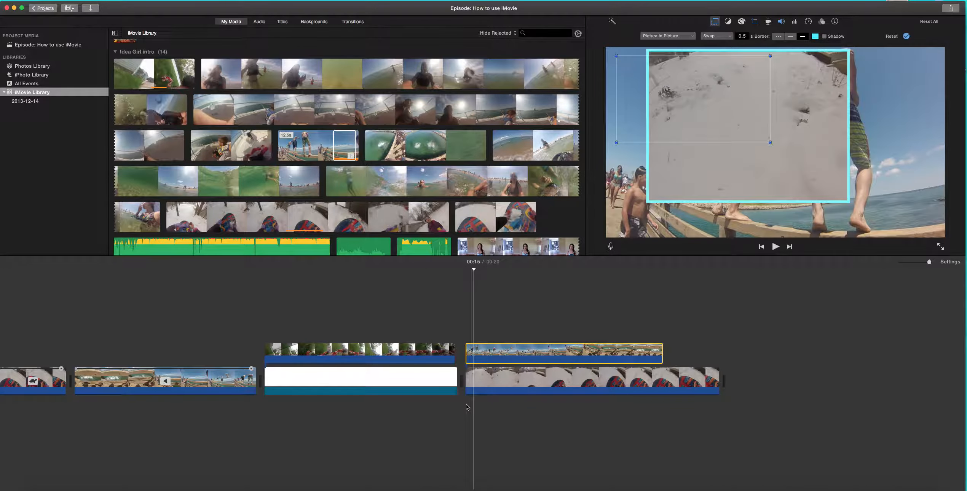
# Try the Zoom transition on the picture-in-picture overlay and play it back
pyautogui.click(716, 36)
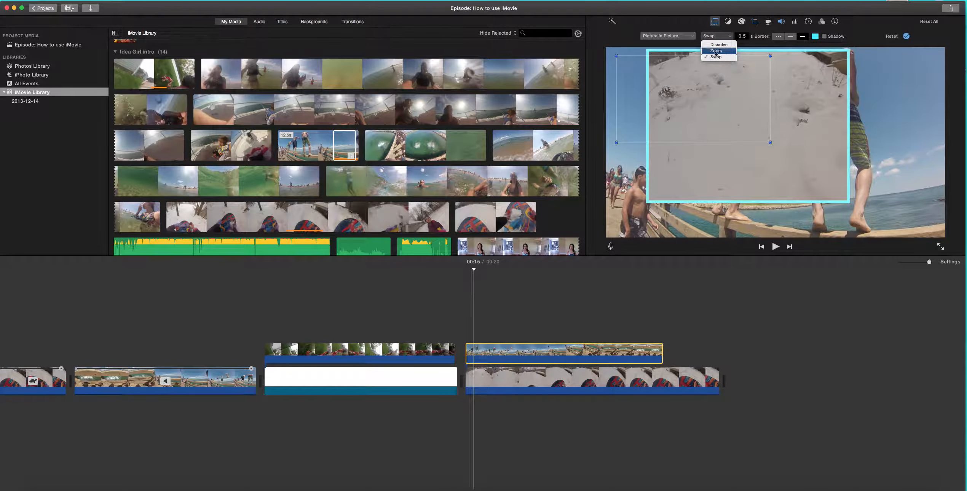
pyautogui.click(716, 51)
pyautogui.press('space')
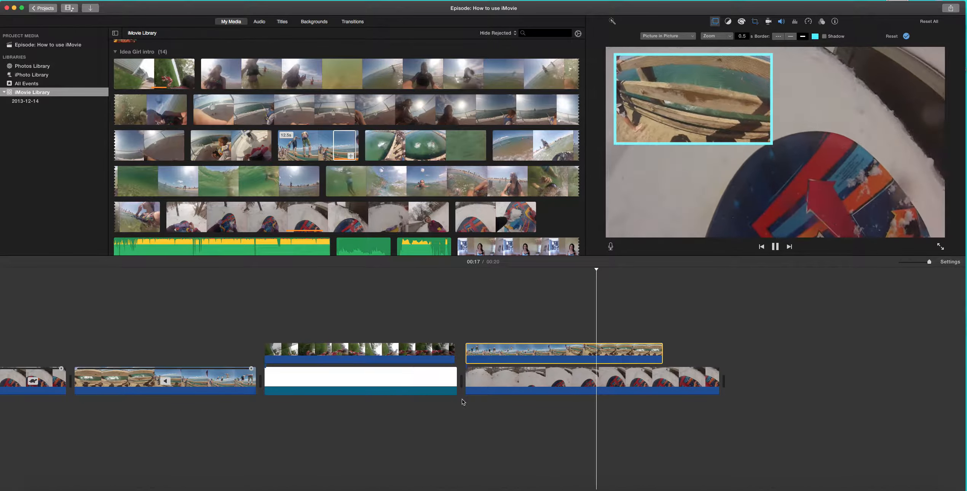
pyautogui.press('space')
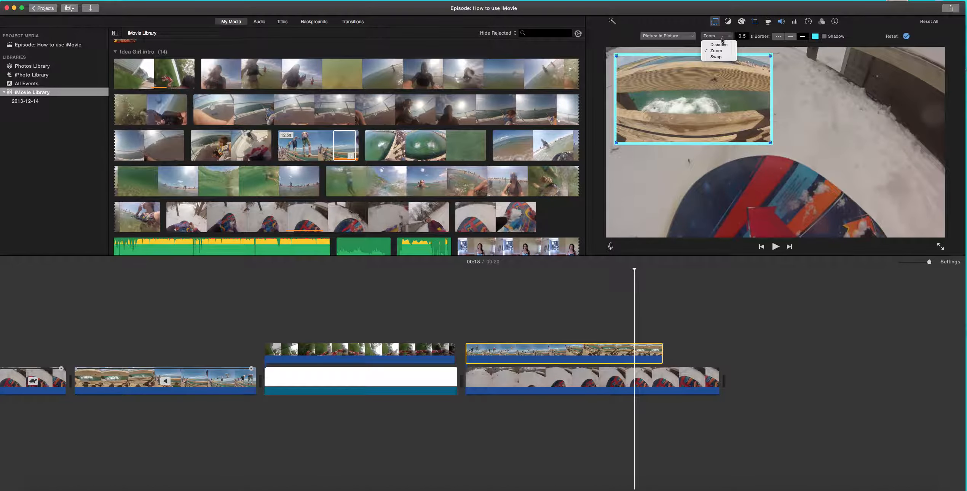
# Set the picture-in-picture overlay's transition to Dissolve and preview it
pyautogui.click(718, 45)
pyautogui.press('space')
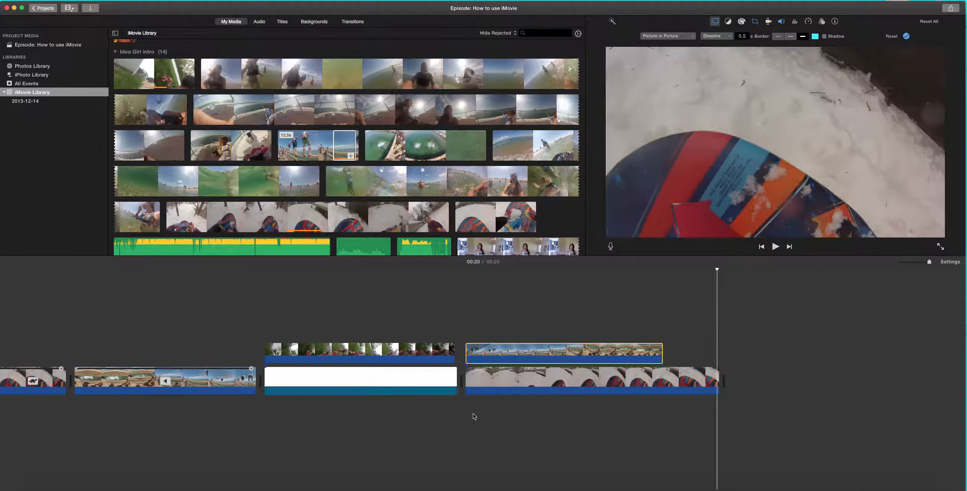
# Add the Simple track from the sound effects beneath the timeline, starting at the first clip
pyautogui.hscroll(-5, 473, 413)
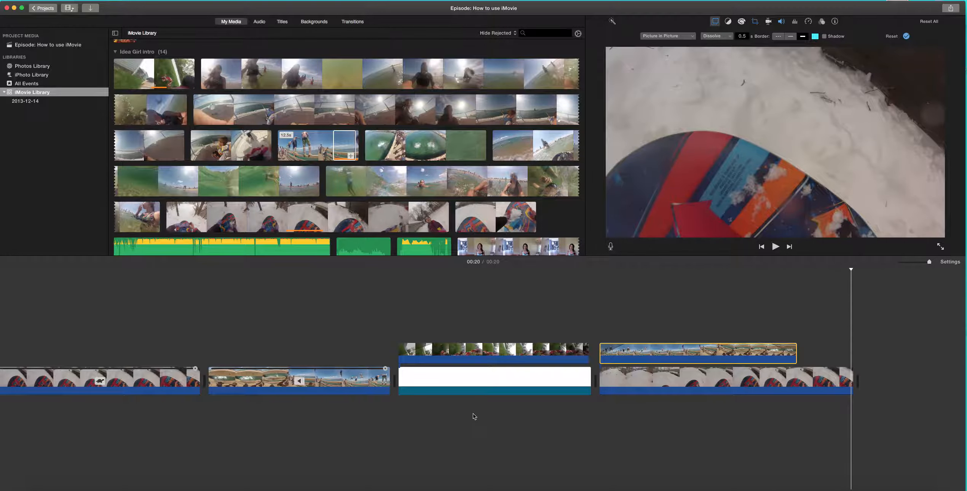
pyautogui.hscroll(-10, 473, 413)
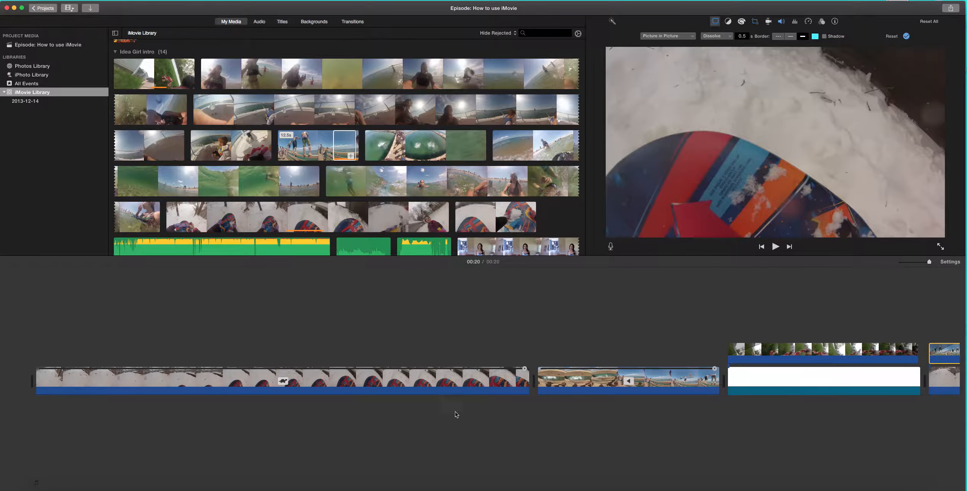
pyautogui.click(260, 23)
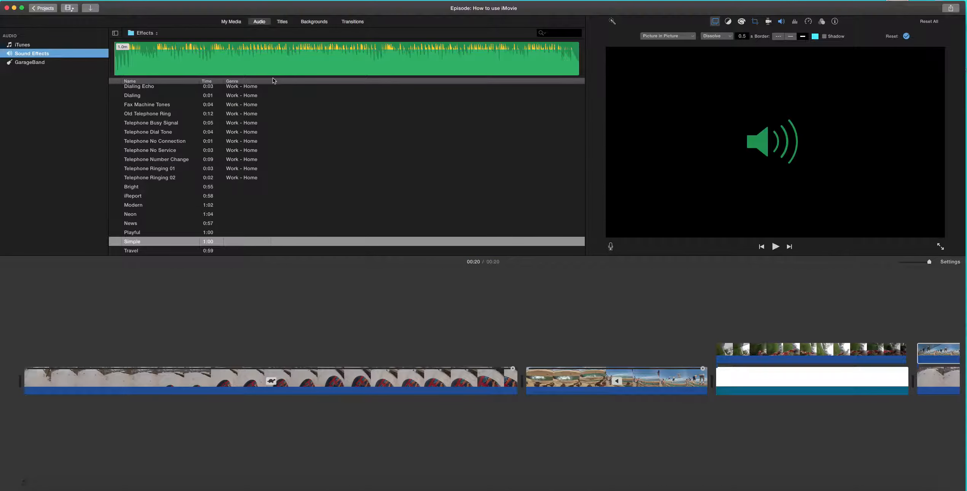
pyautogui.moveTo(149, 246); pyautogui.dragTo(25, 421)
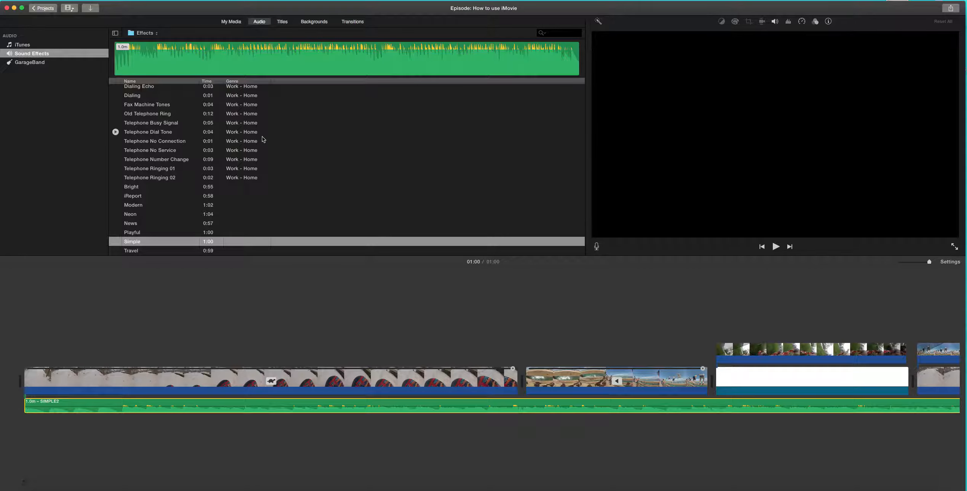
# Trim the end of the Simple music track to match the end of the first slow-motion snowboarding clip
pyautogui.hscroll(20, 395, 433)
pyautogui.hscroll(-20, 395, 433)
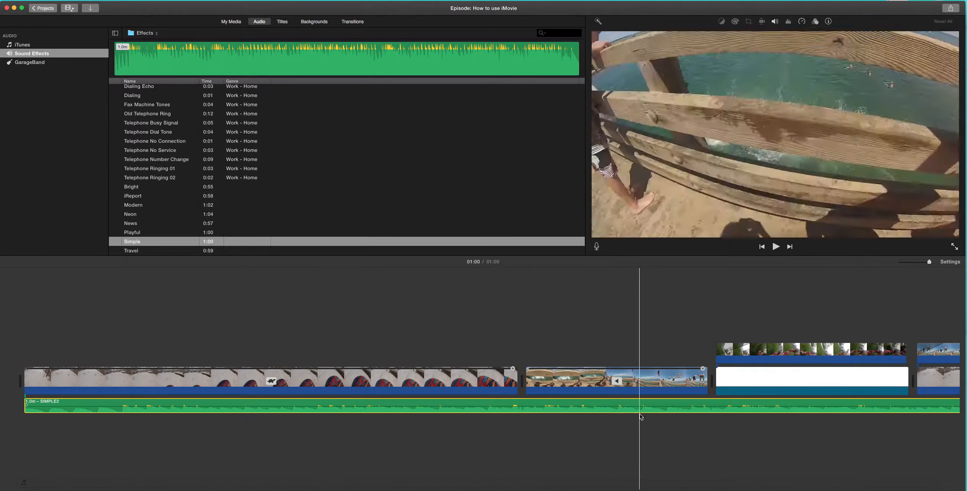
pyautogui.hscroll(10, 754, 397)
pyautogui.hscroll(20, 755, 397)
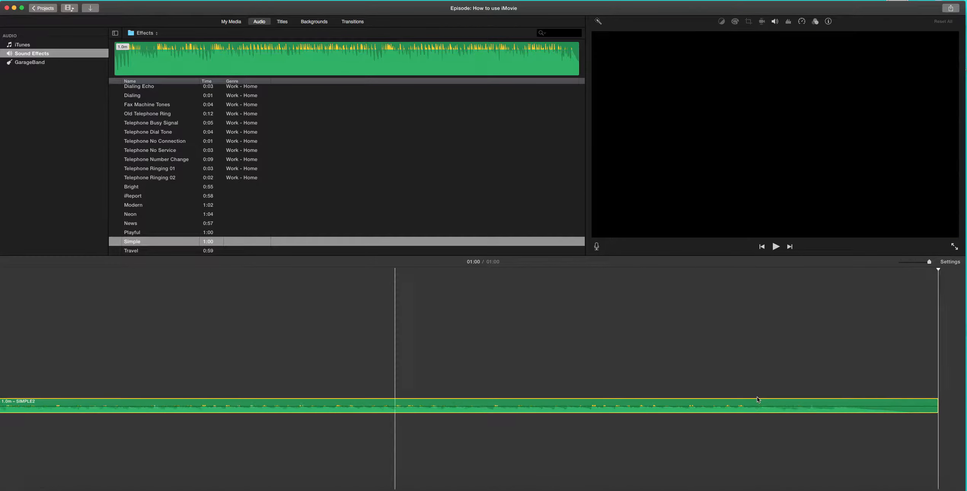
pyautogui.click(575, 401)
pyautogui.moveTo(575, 401); pyautogui.dragTo(518, 417)
pyautogui.hscroll(-15, 395, 366)
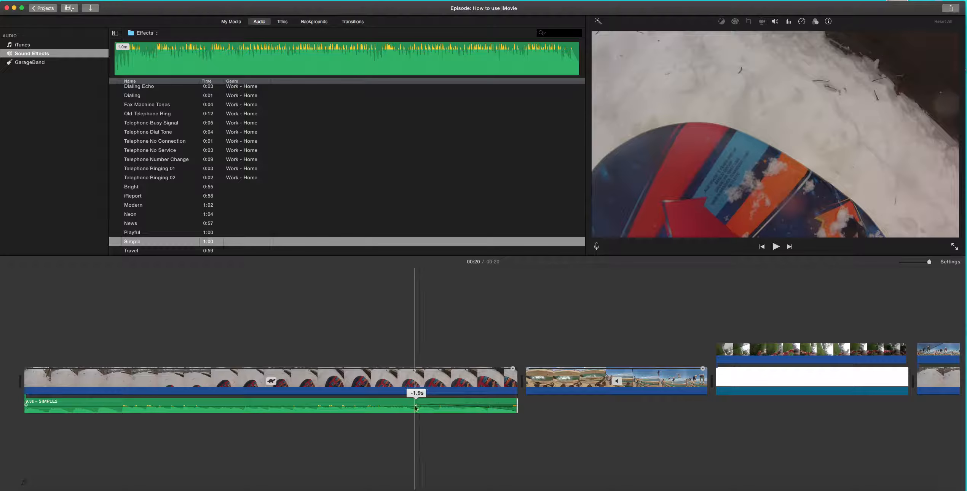
# Fade the music track out over about its last 1.9 seconds and fade it in over about 0.2 seconds
pyautogui.moveTo(415, 407); pyautogui.dragTo(416, 407)
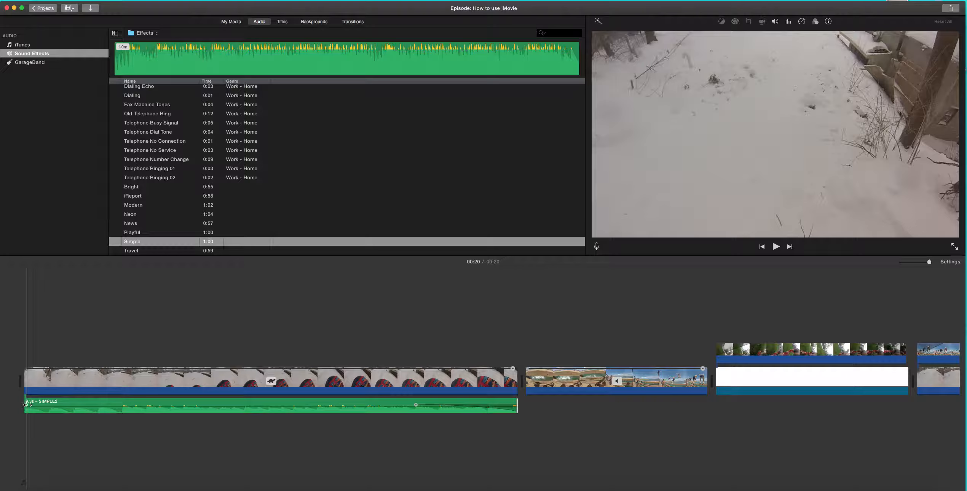
pyautogui.moveTo(27, 405); pyautogui.dragTo(27, 405)
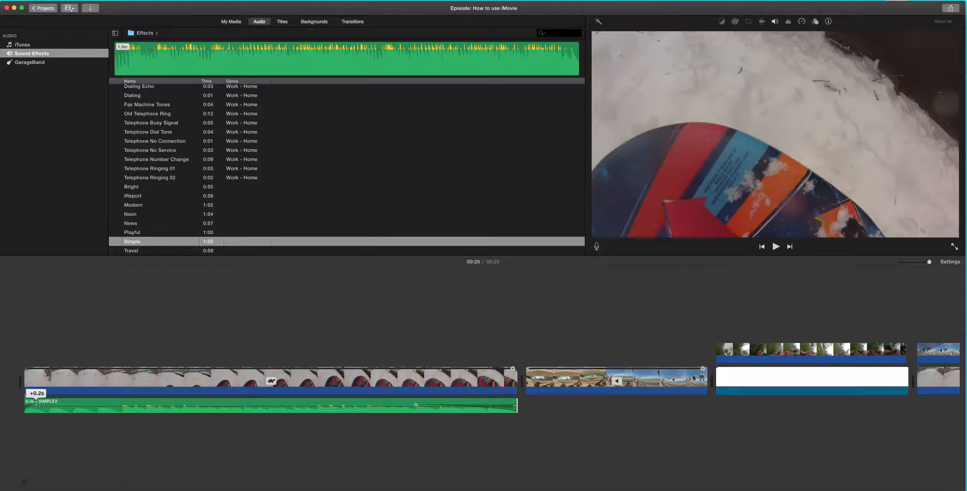
# Lengthen the fade-in at the start of the Simple music track
pyautogui.moveTo(94, 403); pyautogui.dragTo(94, 403)
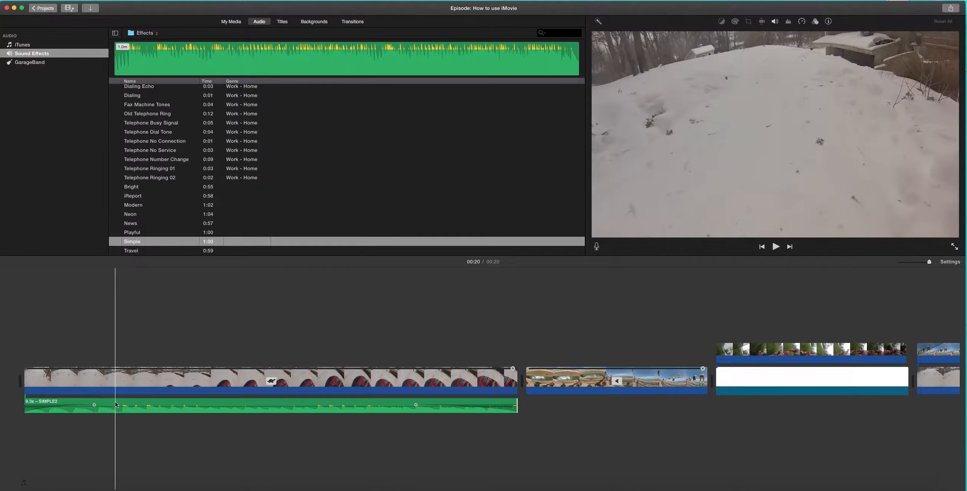
# Add the Playful track starting beneath the reversed beach clip and trim its end to match the white background's end
pyautogui.hscroll(3, 541, 411)
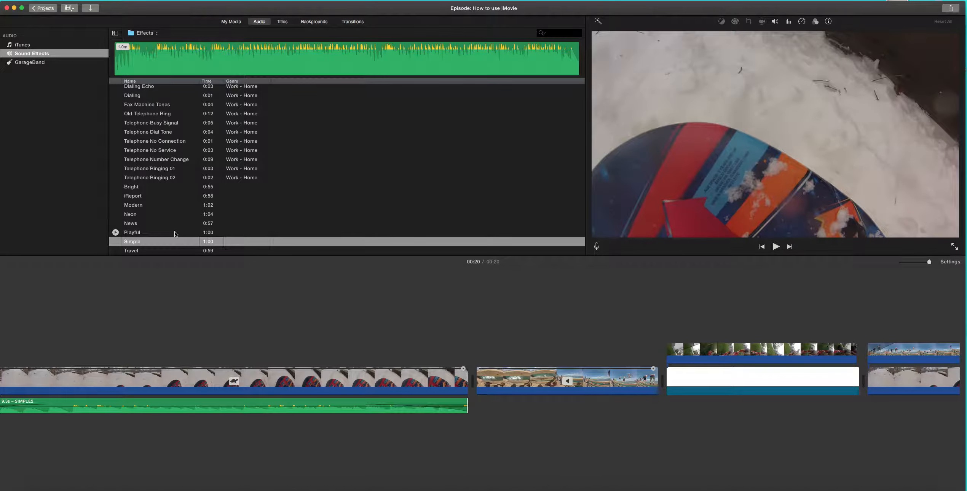
pyautogui.scroll(-2, 147, 231)
pyautogui.scroll(-2, 145, 231)
pyautogui.click(142, 233)
pyautogui.moveTo(142, 233); pyautogui.dragTo(470, 416)
pyautogui.hscroll(10, 470, 417)
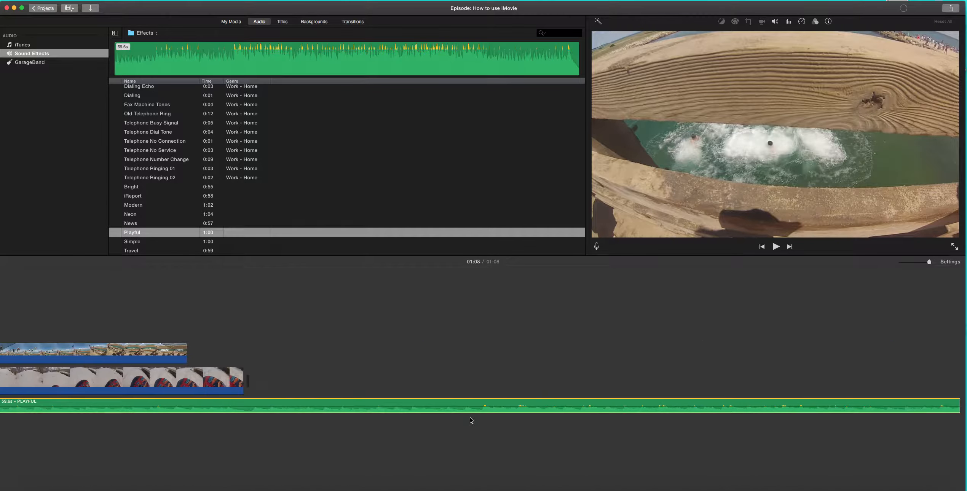
pyautogui.hscroll(6, 470, 416)
pyautogui.moveTo(717, 402); pyautogui.dragTo(455, 406)
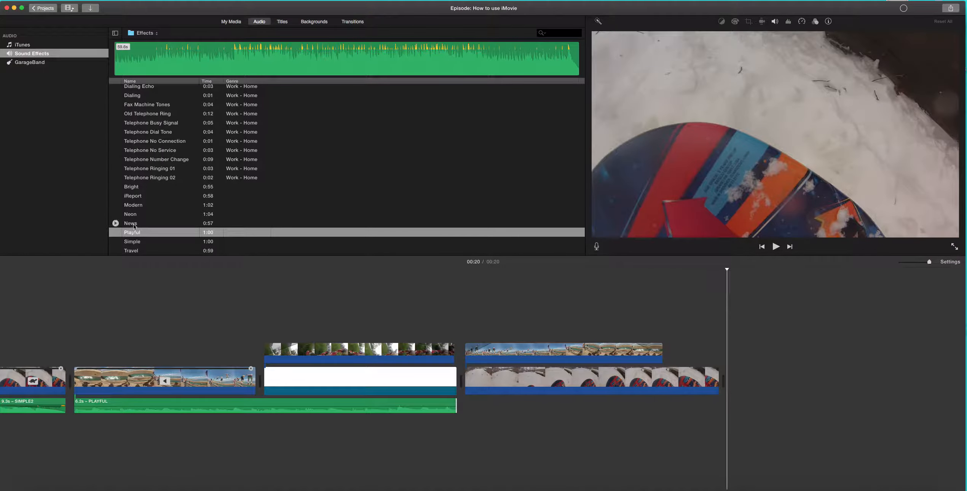
# Move the Playful track to start at the white background and extend it to the end of the last clip
pyautogui.moveTo(176, 406); pyautogui.dragTo(365, 405)
pyautogui.moveTo(646, 406); pyautogui.dragTo(717, 404)
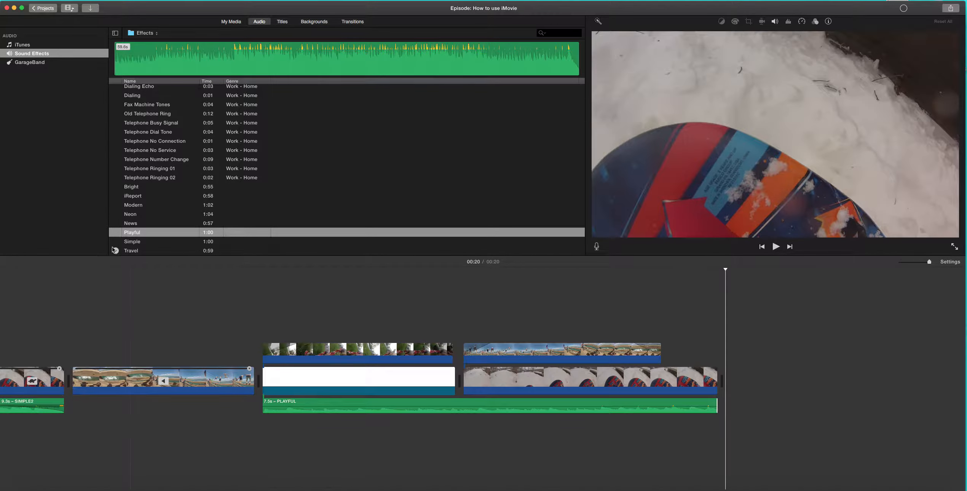
# Add the Neon track beneath the reversed beach clip and trim its end to match that clip's end
pyautogui.click(131, 215)
pyautogui.moveTo(131, 215); pyautogui.dragTo(71, 431)
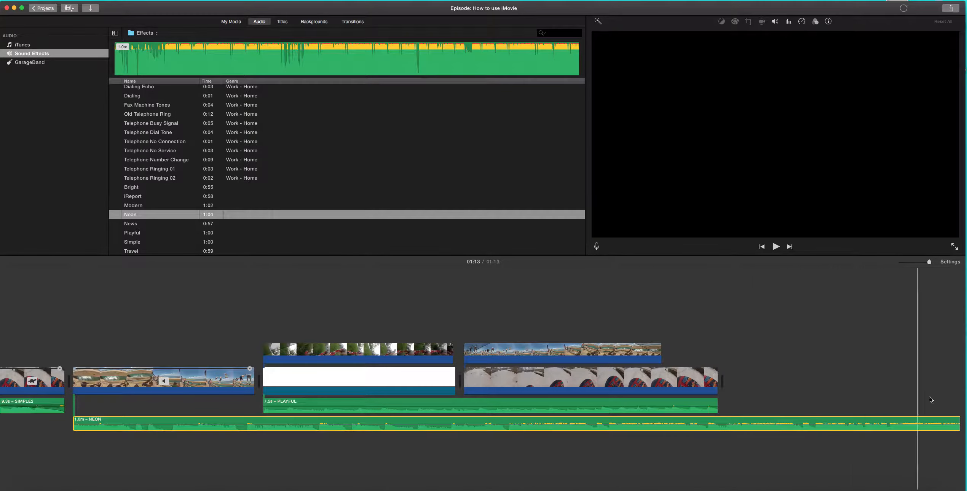
pyautogui.hscroll(15, 940, 399)
pyautogui.hscroll(10, 940, 398)
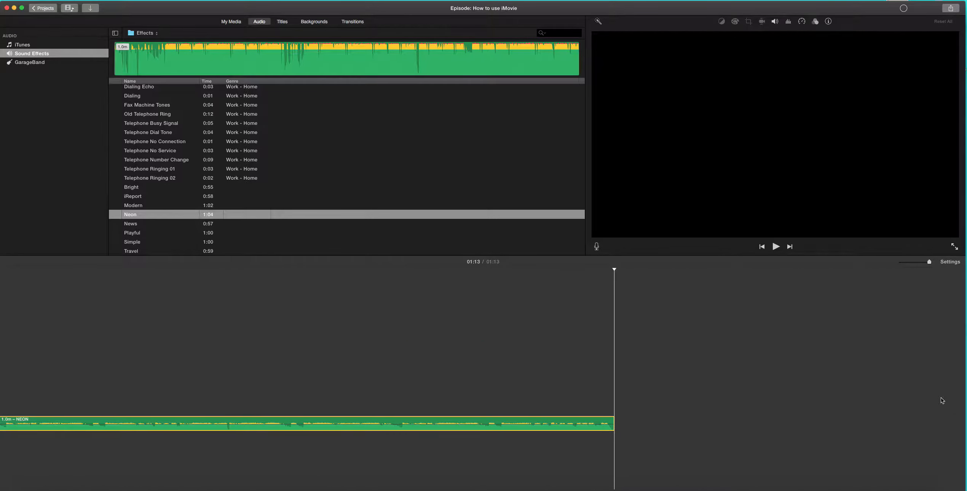
pyautogui.moveTo(655, 418); pyautogui.dragTo(160, 422)
pyautogui.moveTo(0, 430); pyautogui.dragTo(288, 420)
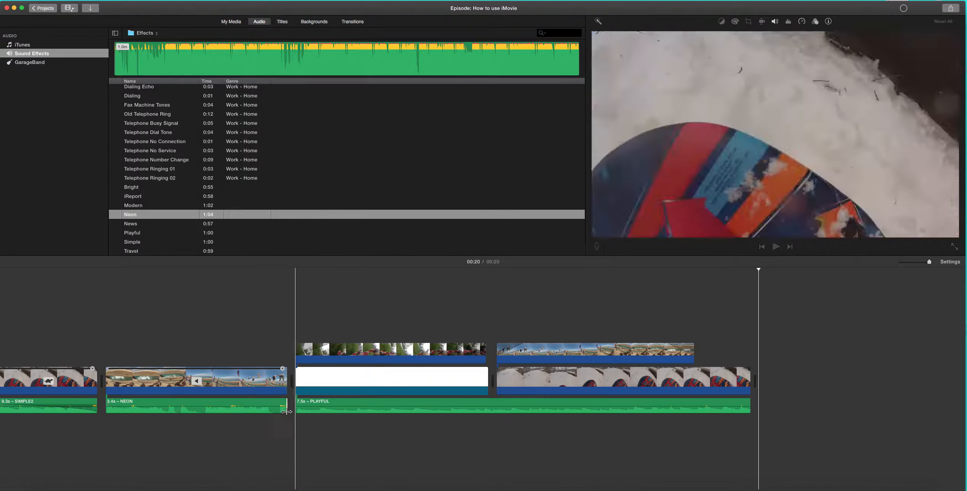
# Fade the Neon track in briefly and fade the Playful track out from the point where the last overlay ends
pyautogui.hscroll(-5, 102, 431)
pyautogui.hscroll(-1, 102, 430)
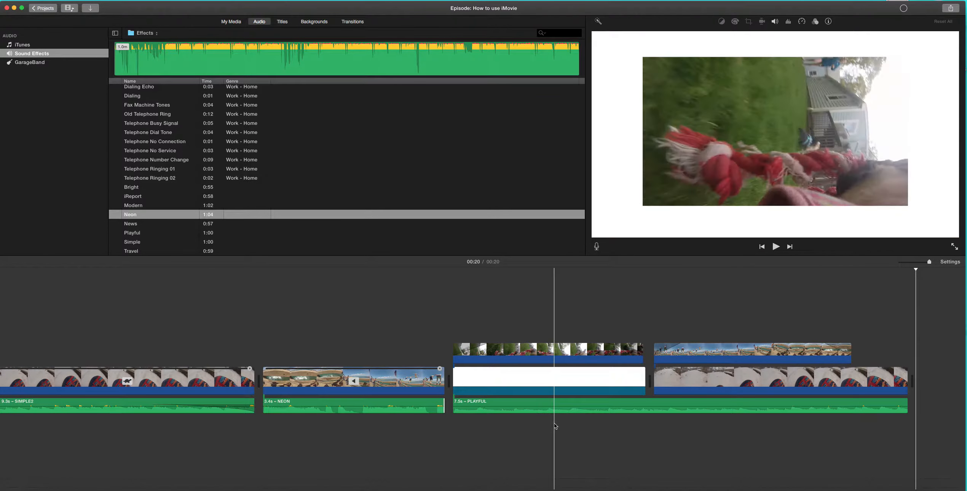
pyautogui.hscroll(17, 554, 423)
pyautogui.hscroll(-15, 553, 422)
pyautogui.hscroll(-2, 554, 423)
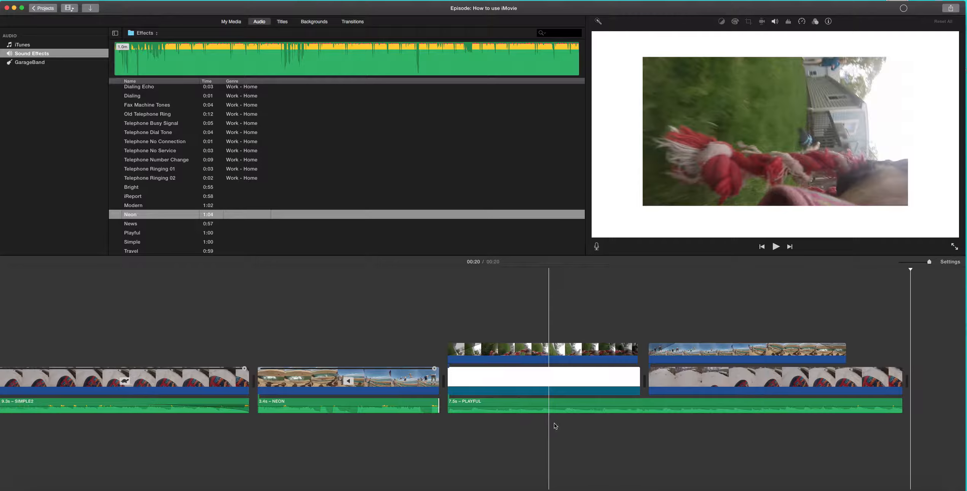
pyautogui.moveTo(285, 409)
pyautogui.mouseDown()
pyautogui.moveTo(313, 402)
pyautogui.moveTo(280, 404)
pyautogui.mouseUp()
pyautogui.click(293, 428)
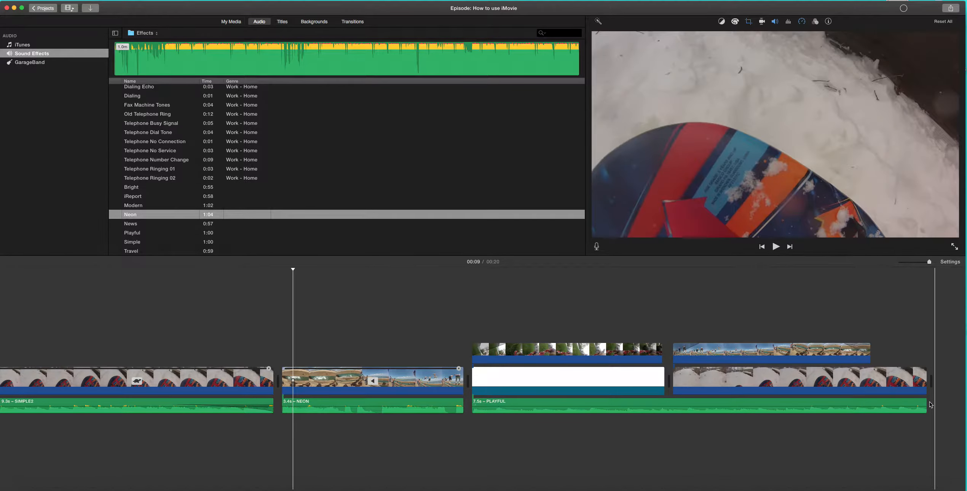
pyautogui.moveTo(924, 414); pyautogui.dragTo(869, 415)
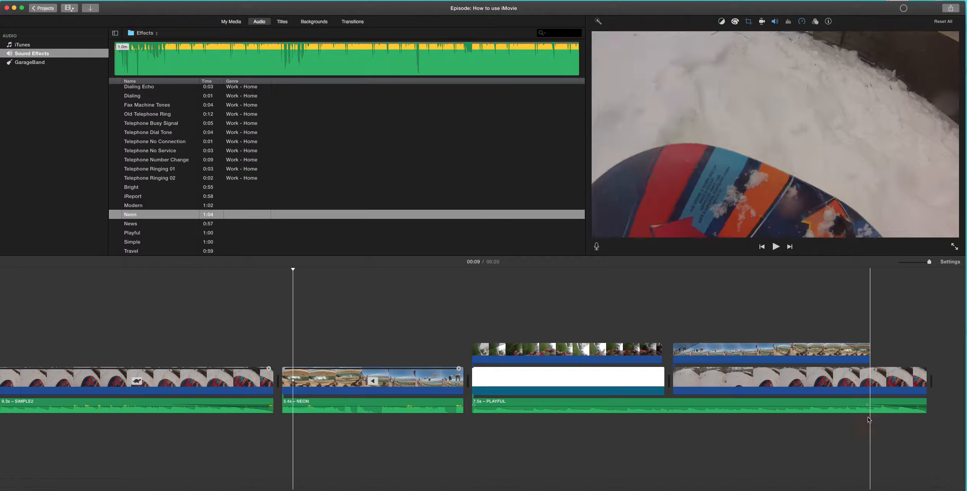
pyautogui.hscroll(-10, 228, 408)
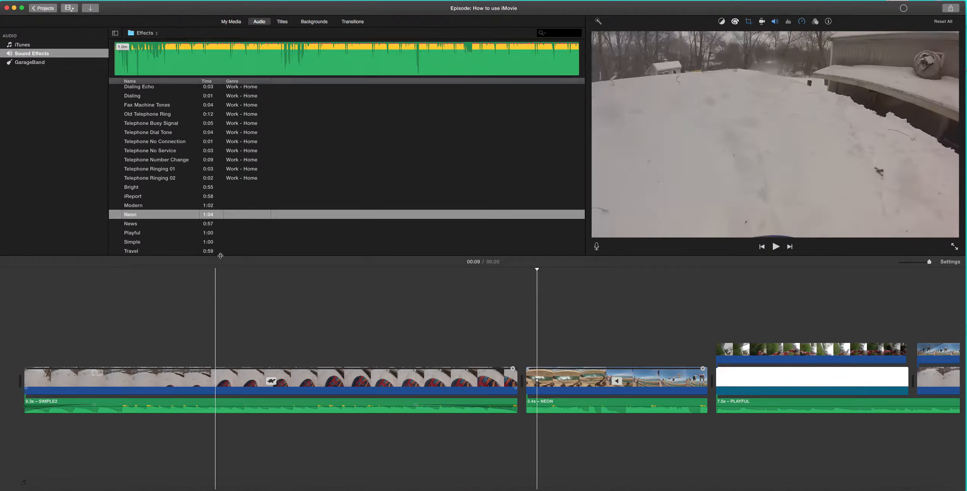
# Try placing a Pop-up title at the start of the reversed beach clip and delete it
pyautogui.click(282, 22)
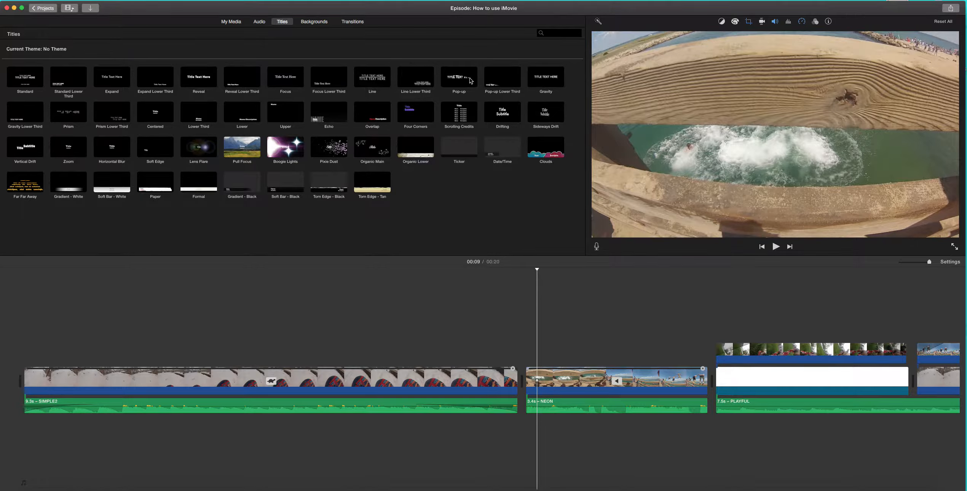
pyautogui.moveTo(471, 80); pyautogui.dragTo(522, 378)
pyautogui.click(585, 376)
pyautogui.press('Delete')
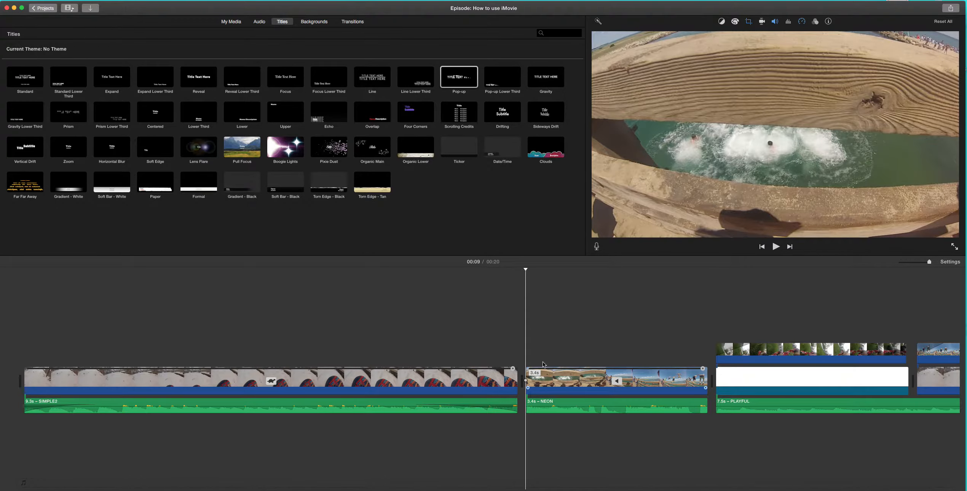
# Place a Pop-up title above the start of the first snowboarding clip and set its text to iMovie
pyautogui.moveTo(456, 79); pyautogui.dragTo(28, 361)
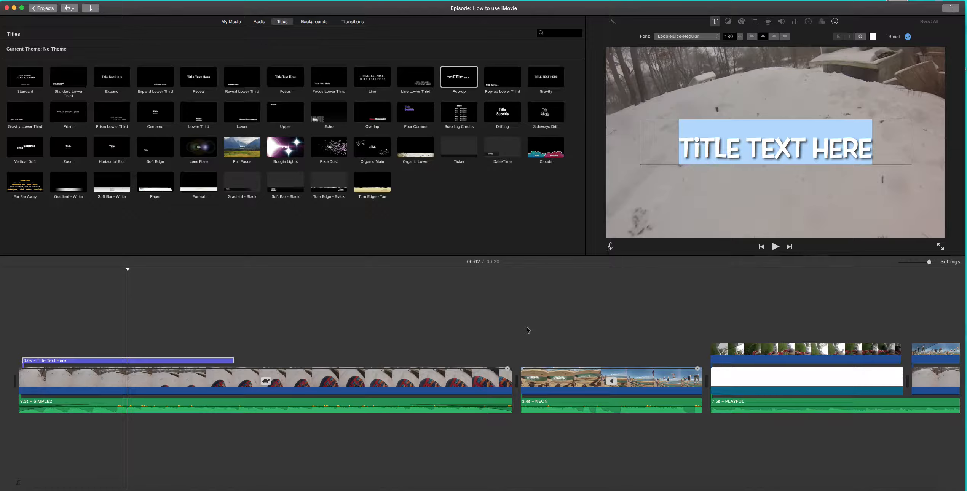
pyautogui.write('iMovie')
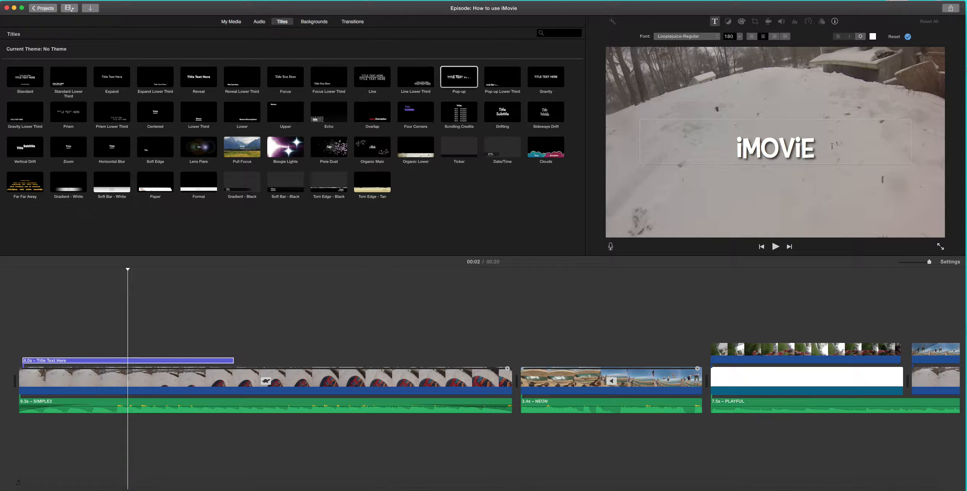
# Select the title text and examine the available fonts and text sizes
pyautogui.moveTo(834, 146); pyautogui.dragTo(630, 149)
pyautogui.click(678, 37)
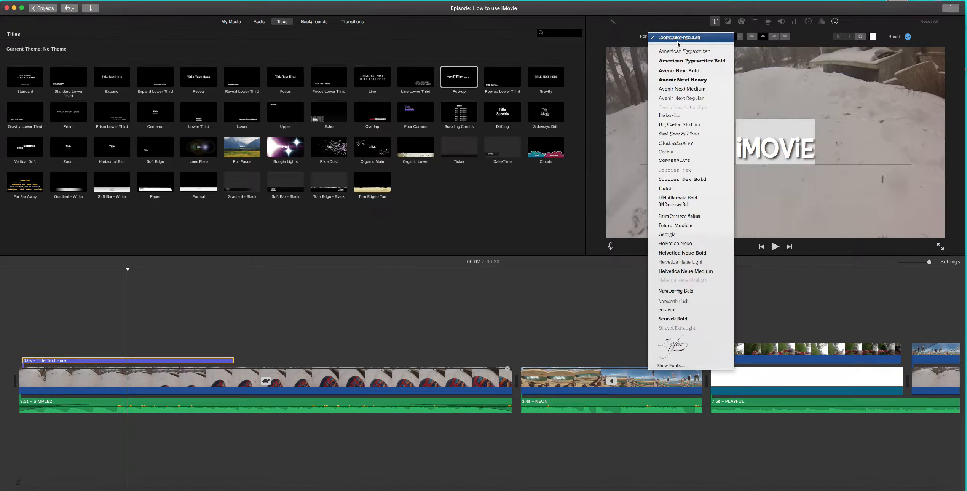
pyautogui.click(815, 139)
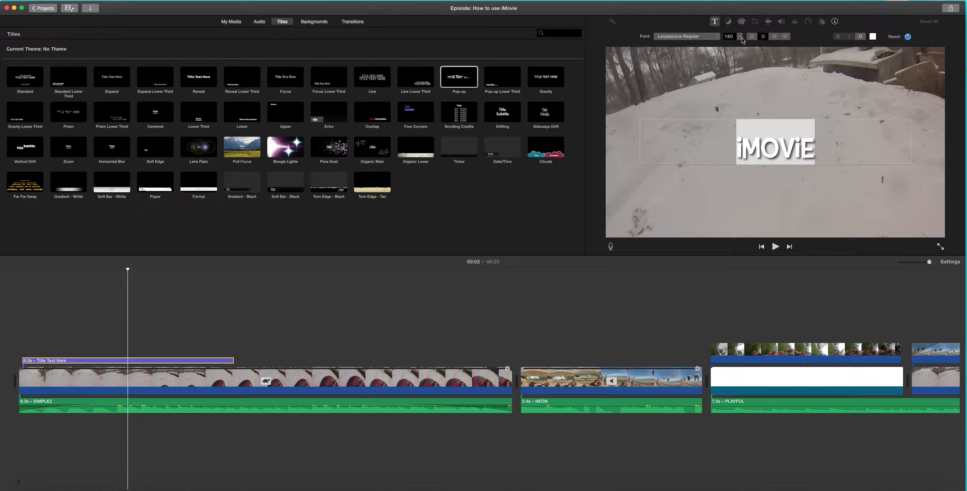
pyautogui.click(740, 37)
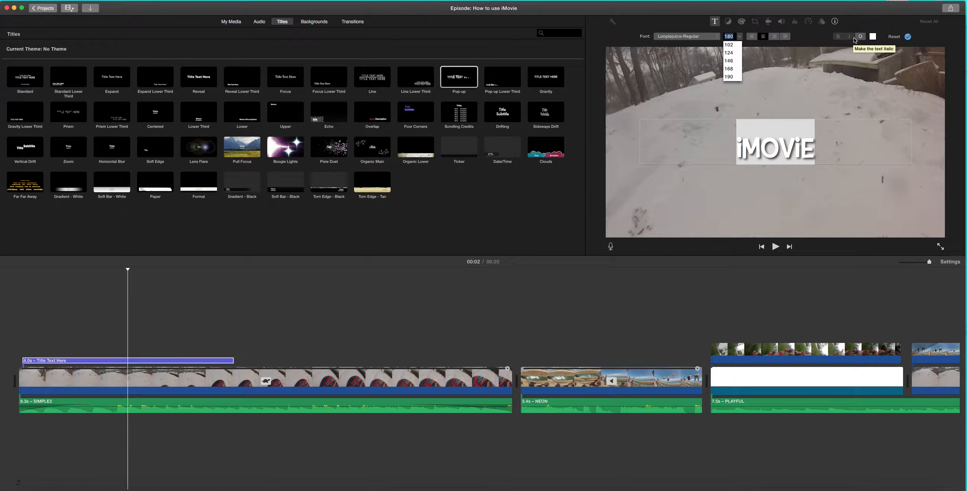
pyautogui.click(874, 36)
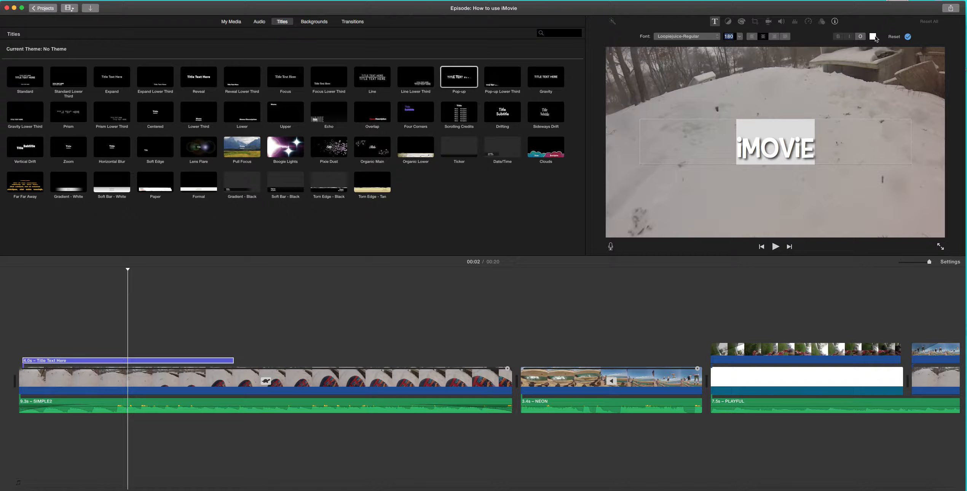
# Change the iMovie title's text color to blue and return the playhead to the project's start
pyautogui.click(872, 37)
pyautogui.click(746, 99)
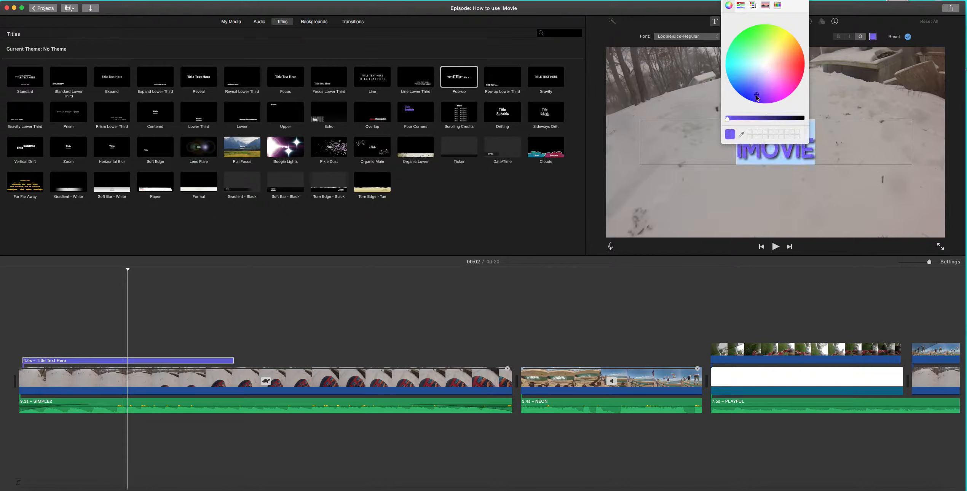
pyautogui.click(724, 0)
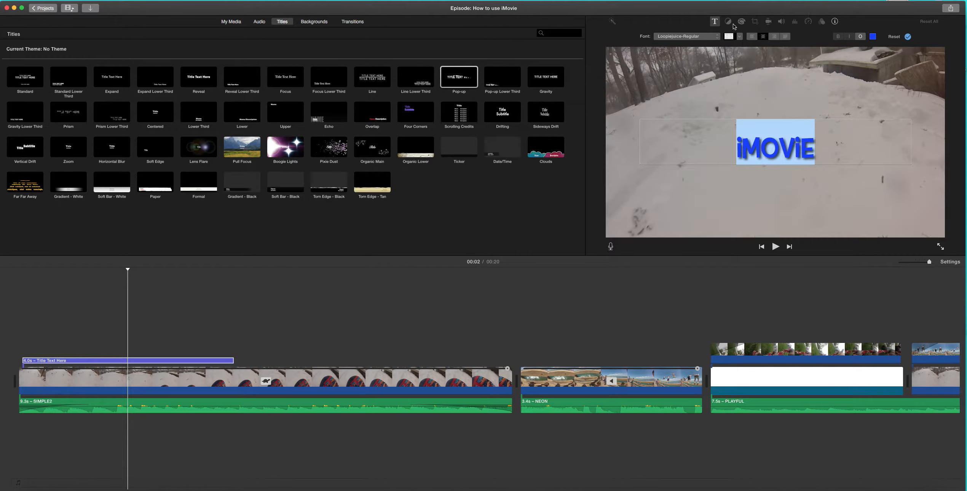
pyautogui.click(807, 130)
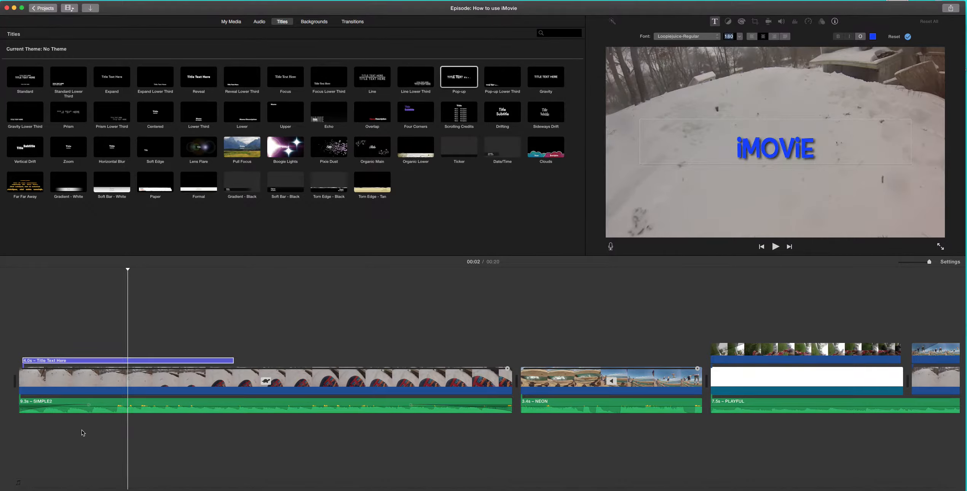
pyautogui.click(24, 419)
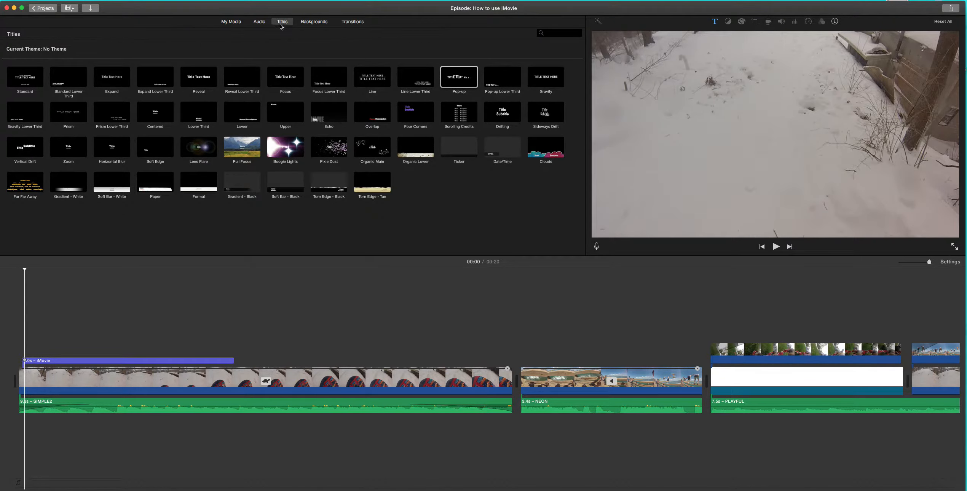
# Add a Mosaic transition after the first clip, Slide Right before the white background and Puzzle Left after it
pyautogui.click(351, 22)
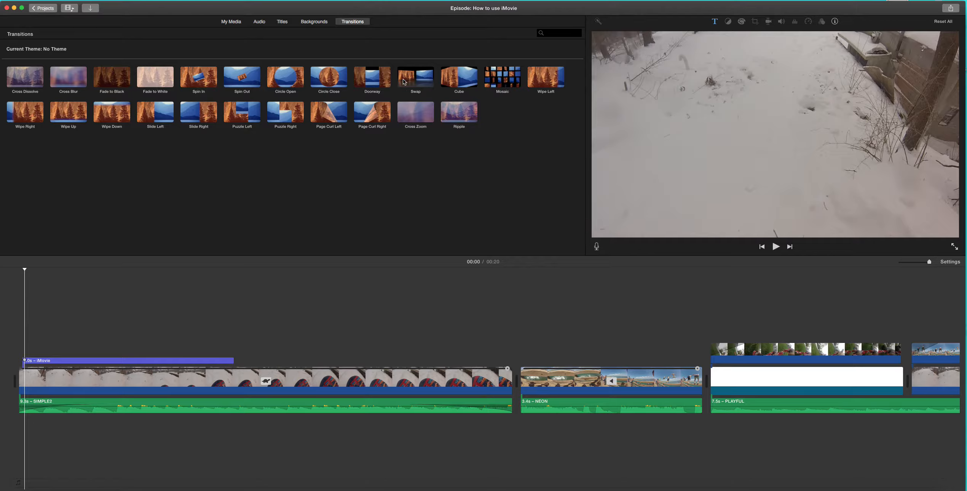
pyautogui.moveTo(494, 81); pyautogui.dragTo(465, 382)
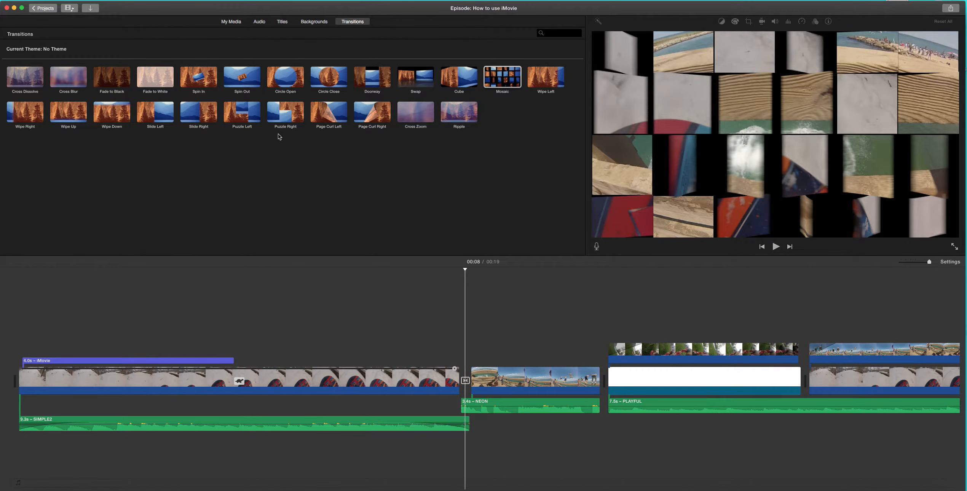
pyautogui.moveTo(186, 117); pyautogui.dragTo(578, 365)
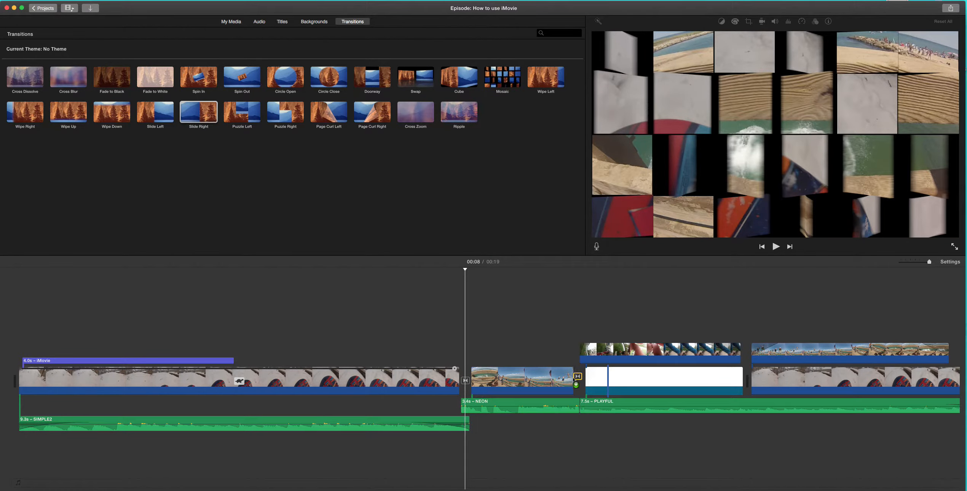
pyautogui.moveTo(243, 118); pyautogui.dragTo(710, 381)
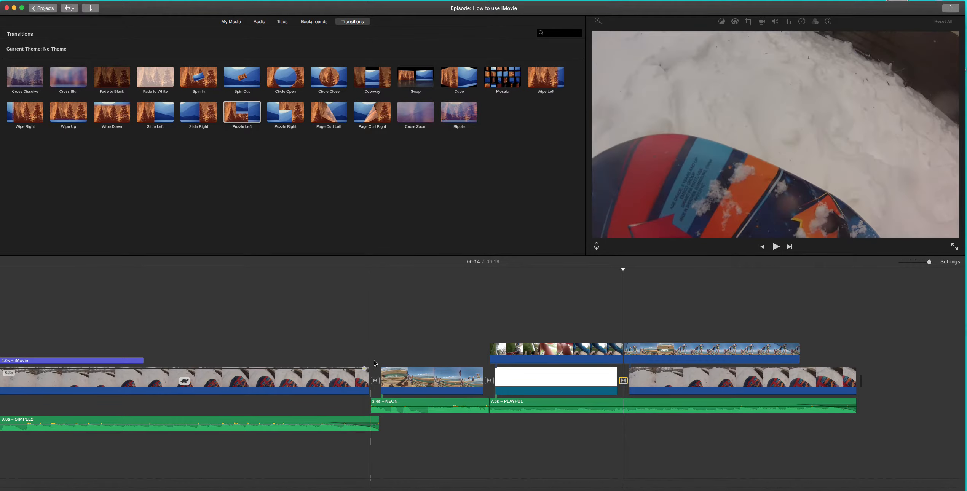
# Play the edited project from the beginning
pyautogui.hscroll(-5, 373, 380)
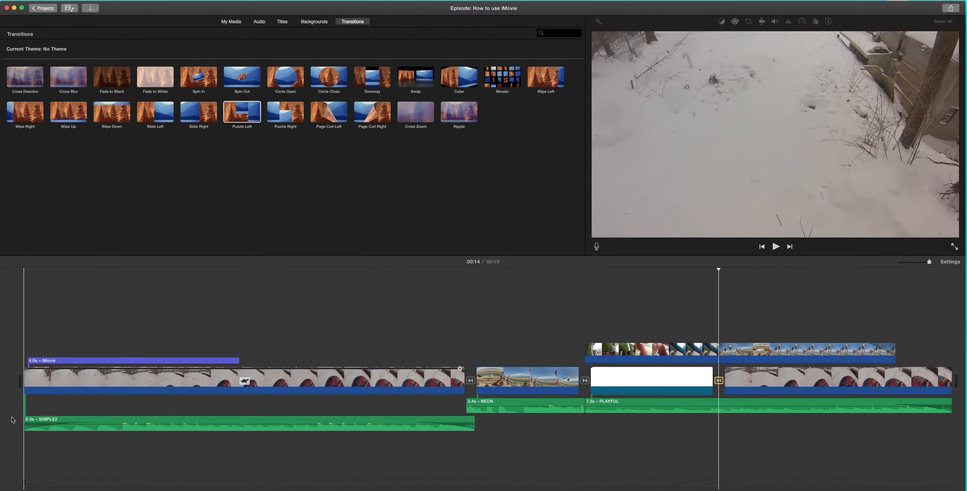
pyautogui.press('space')
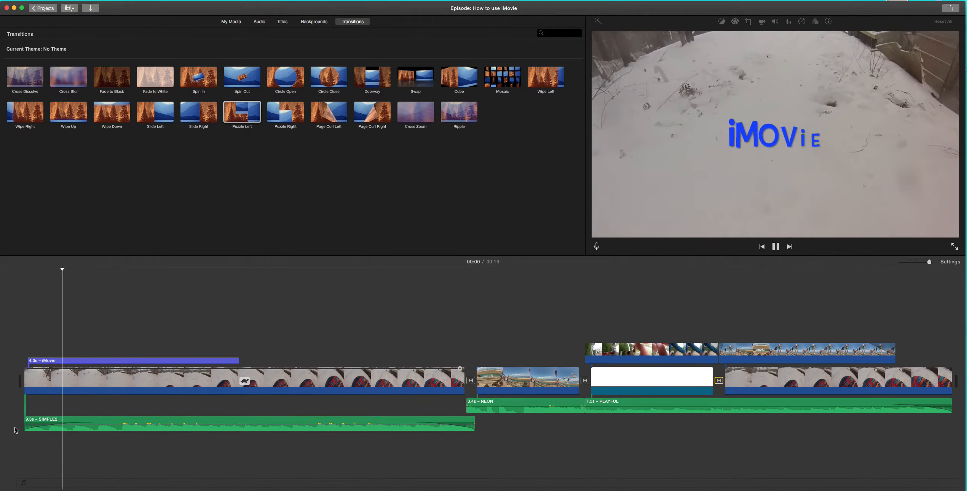